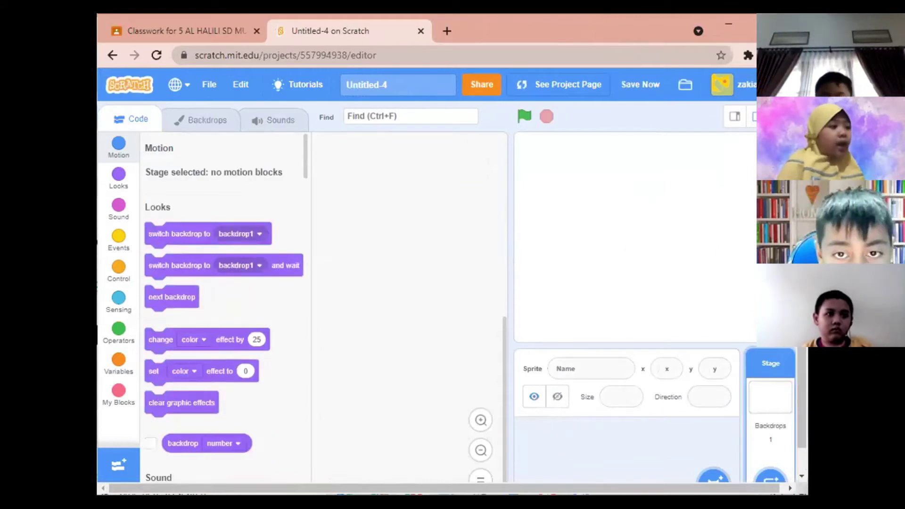
- Create a new blank sprite for painting from scratch
scroll(765, 461, "down", 1)
mouse_move(714, 470)
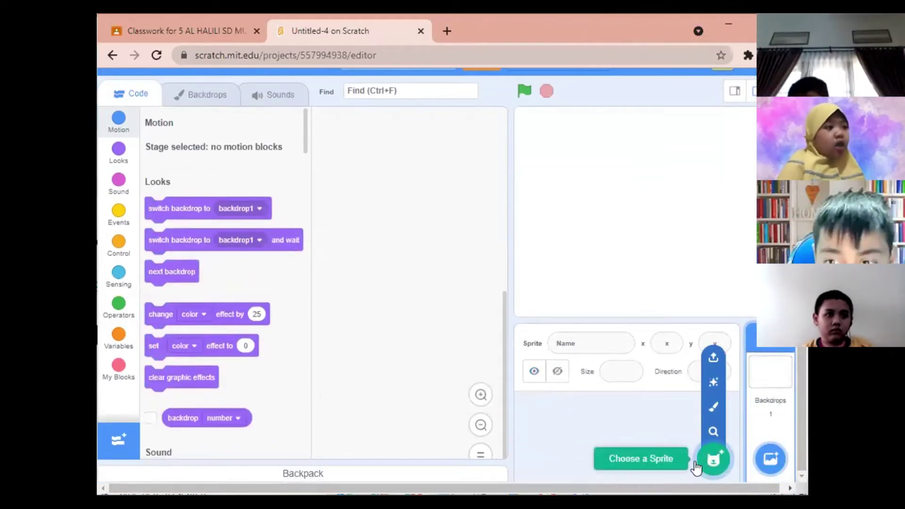
left_click(712, 410)
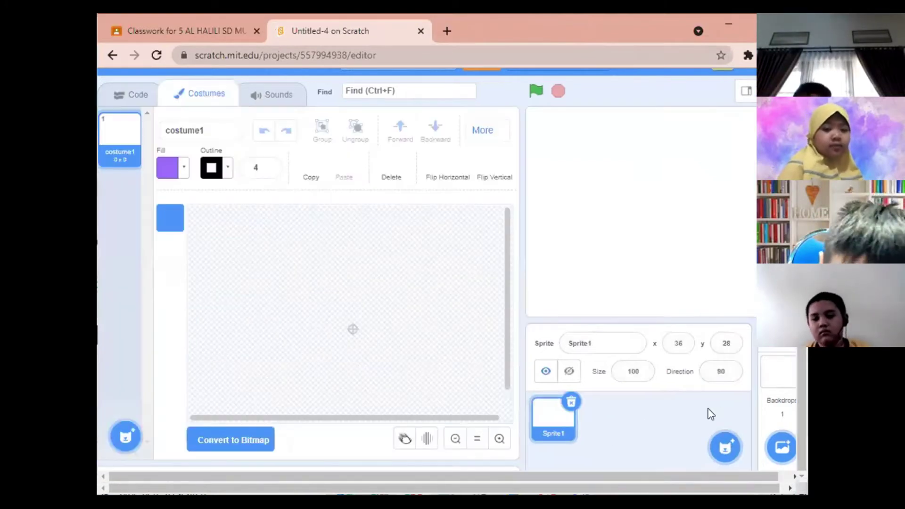
- Rename the sprite's costume to "Face 1"
left_click(198, 129)
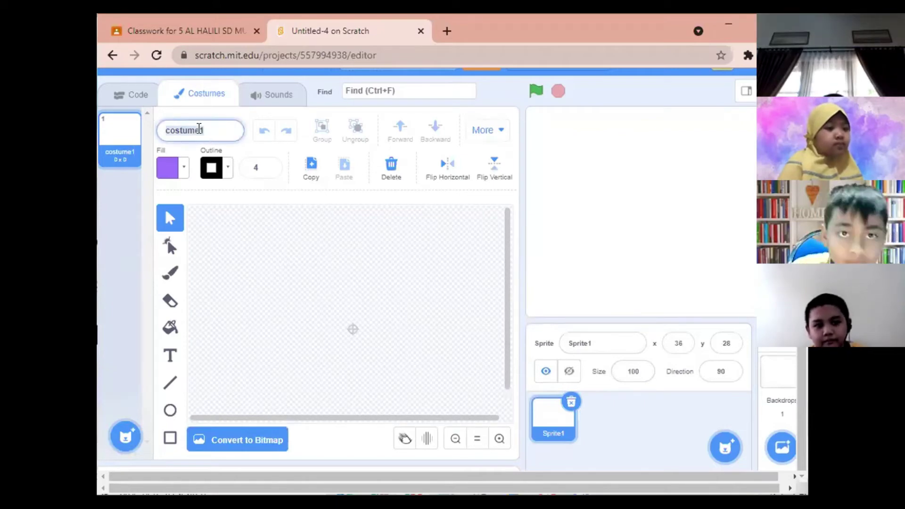
type("F")
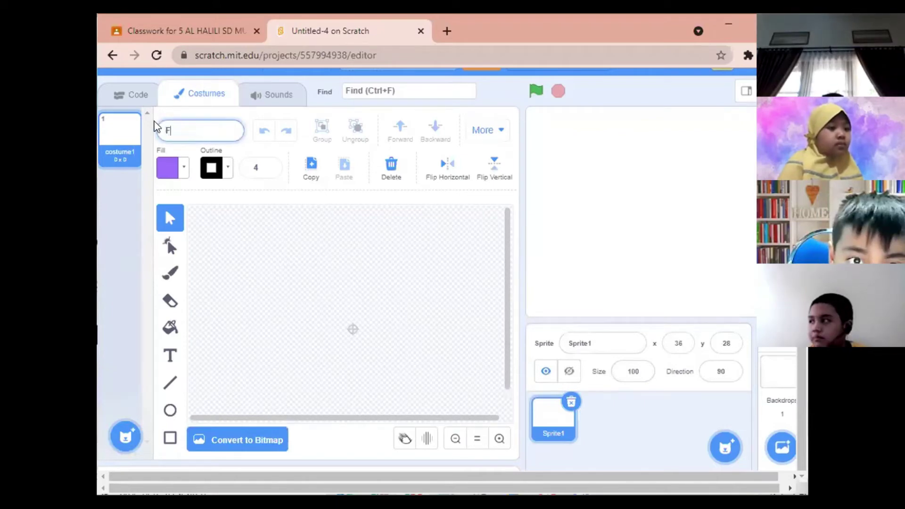
type("ace 1")
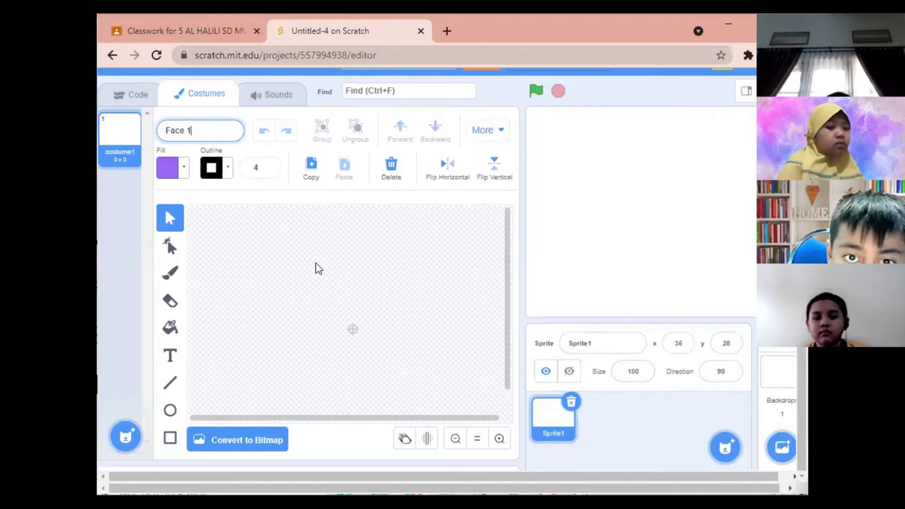
left_click(424, 268)
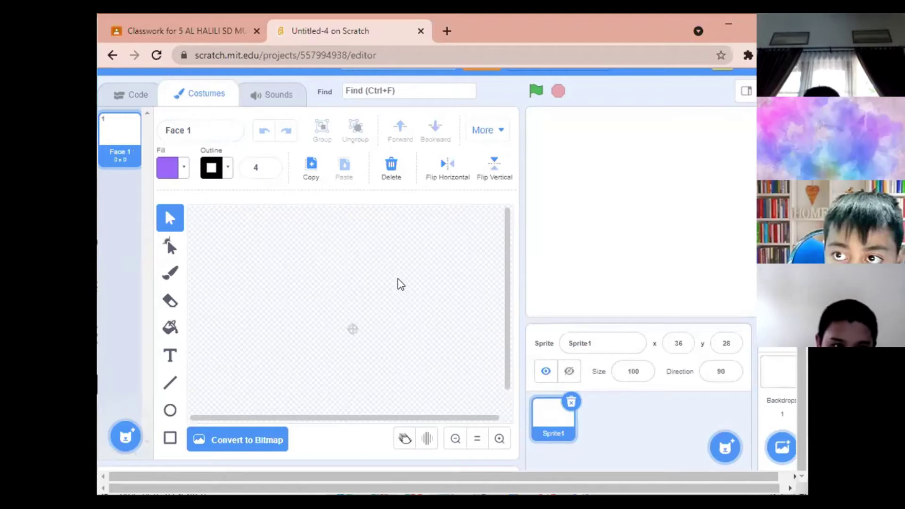
- Try to draw a small filled rectangle with the Rectangle tool at the canvas centre
scroll(398, 278, "down", 1)
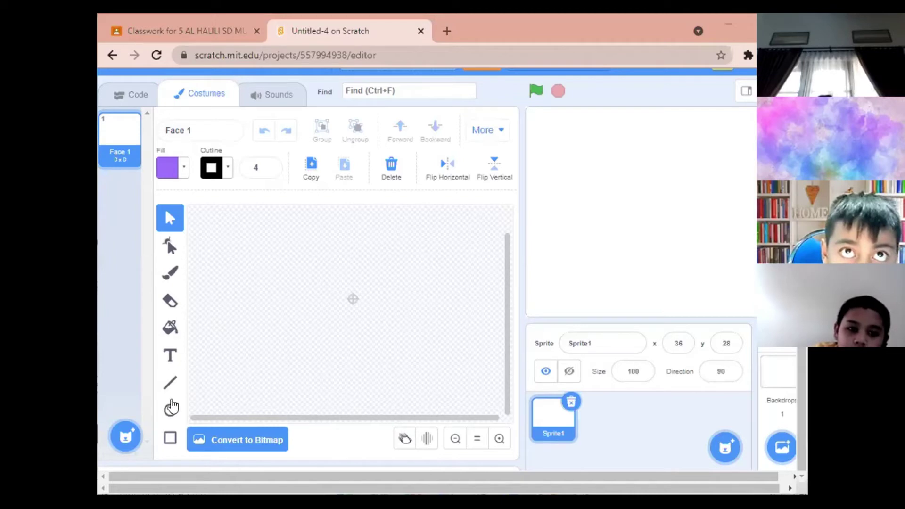
left_click(169, 439)
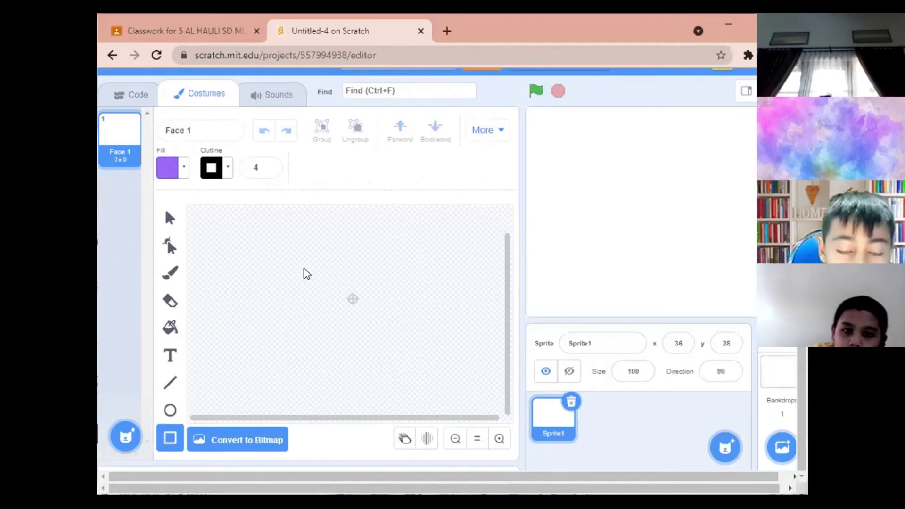
left_click_drag(326, 286, 367, 331)
key("BackSpace")
key("BackSpace")
key("BackSpace")
key("BackSpace")
type("ve")
- Draw an unfilled, black-outlined rectangle about 124 × 139 near the canvas centre, undoing the stray small rectangle inside it
left_click(165, 175)
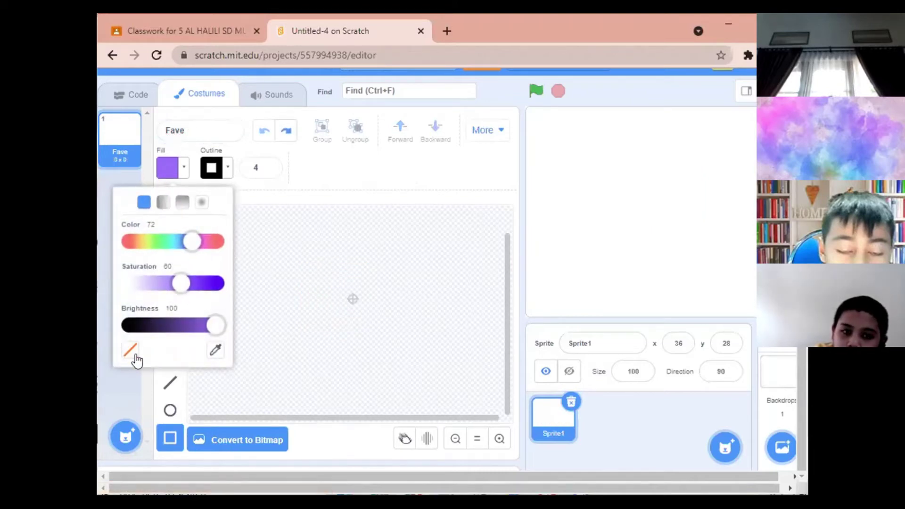
left_click(129, 351)
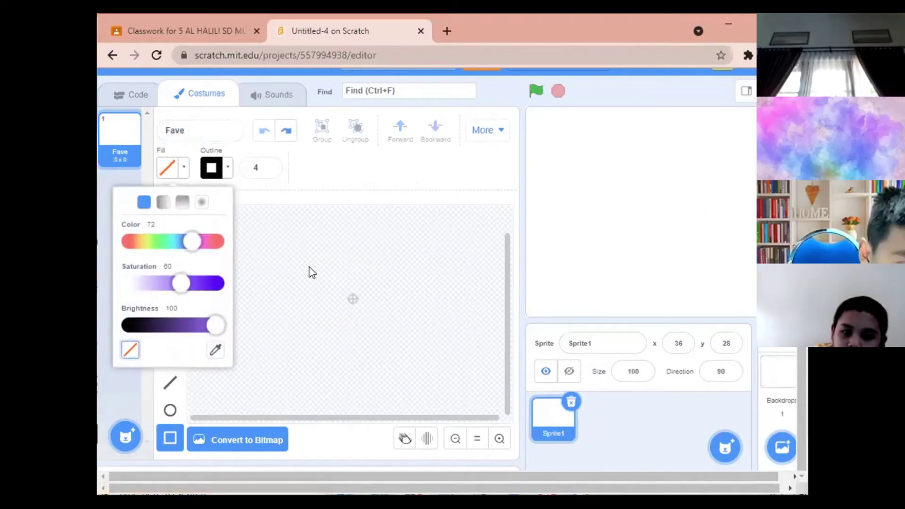
mouse_move(309, 268)
left_mouse_down()
mouse_move(396, 366)
mouse_move(390, 373)
mouse_move(394, 362)
left_mouse_up()
left_click(354, 314)
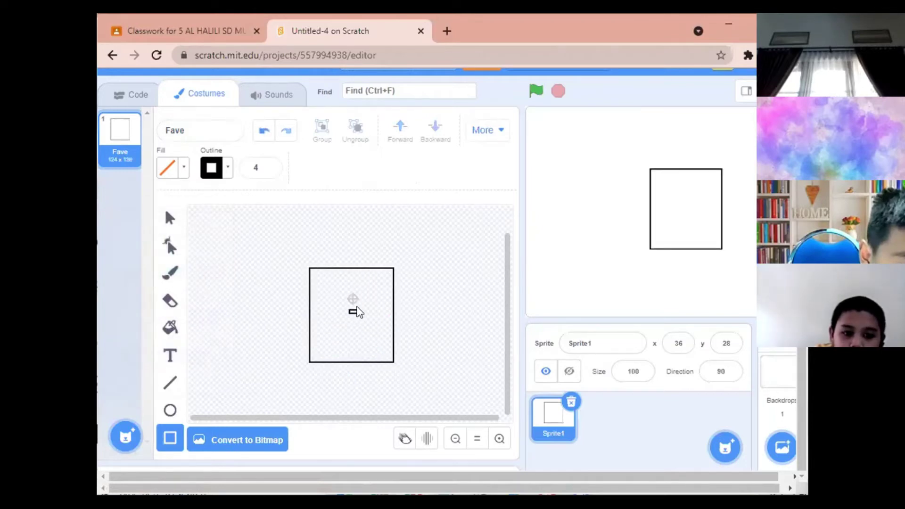
key("ctrl+z")
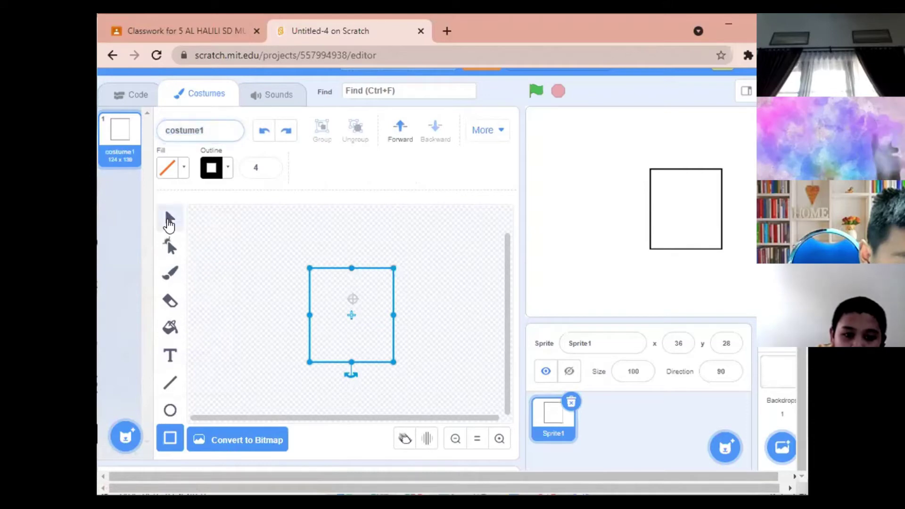
- Centre the rectangle on the canvas crosshair and enlarge it to about 147 × 165
left_click(169, 219)
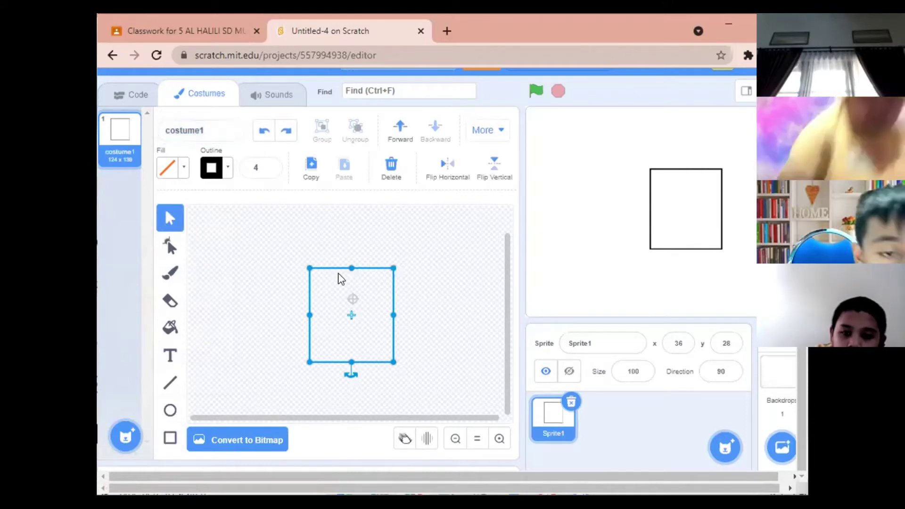
left_click_drag(373, 268, 369, 252)
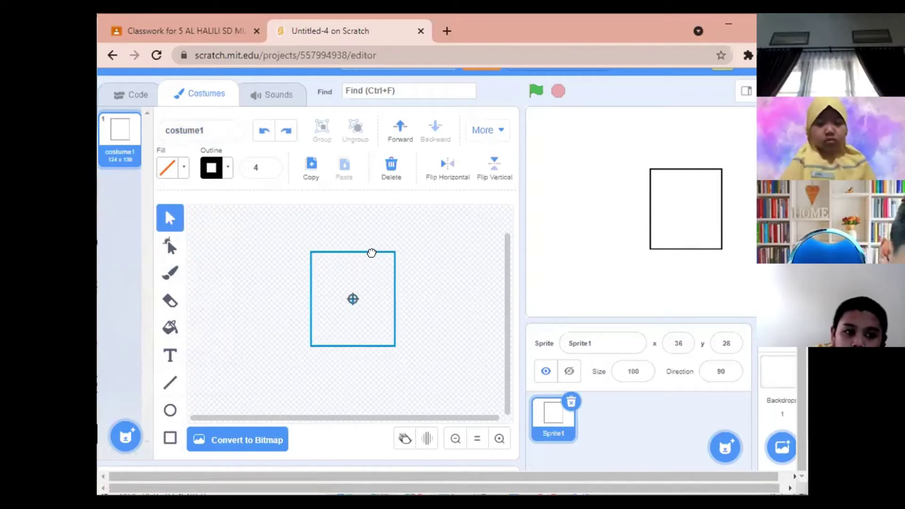
left_click_drag(394, 344, 407, 359)
left_click_drag(309, 358, 307, 364)
left_click_drag(372, 258, 367, 245)
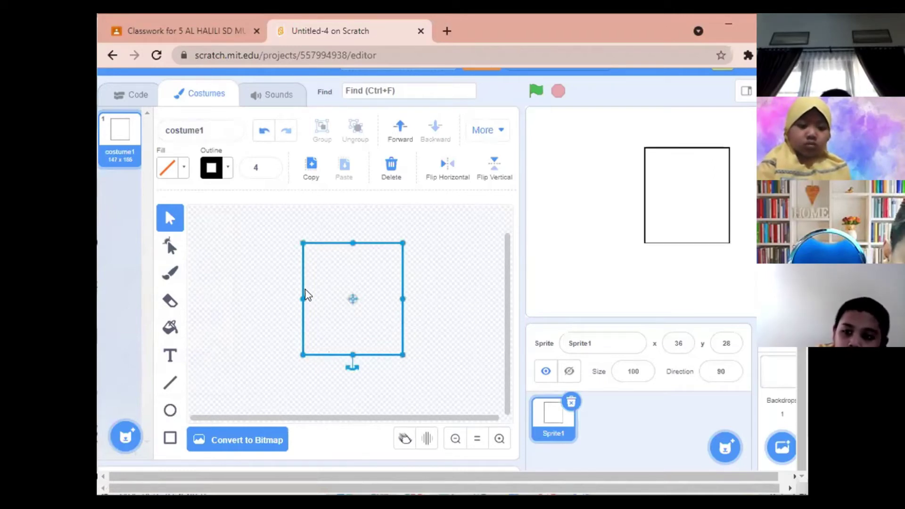
- Draw a small unfilled ellipse straddling the middle of the rectangle's bottom edge
scroll(306, 307, "up", 1)
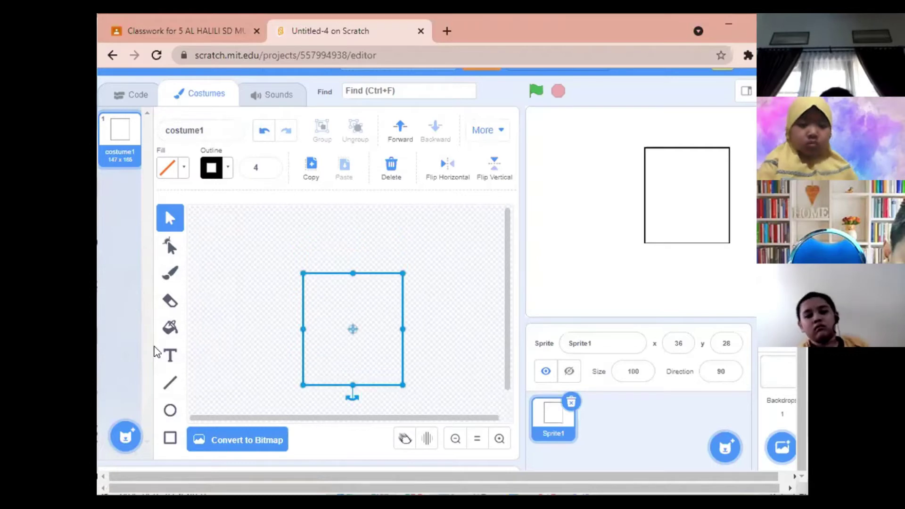
scroll(234, 334, "down", 1)
left_click(338, 379)
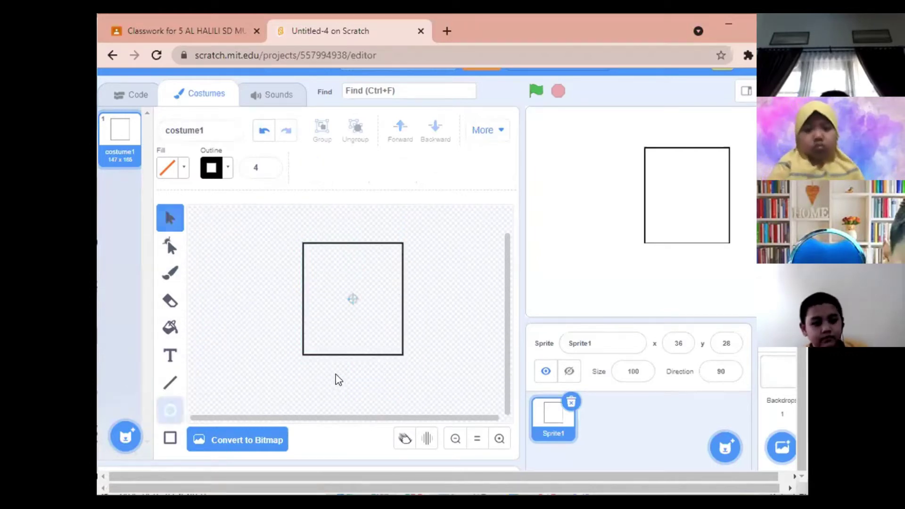
key("c")
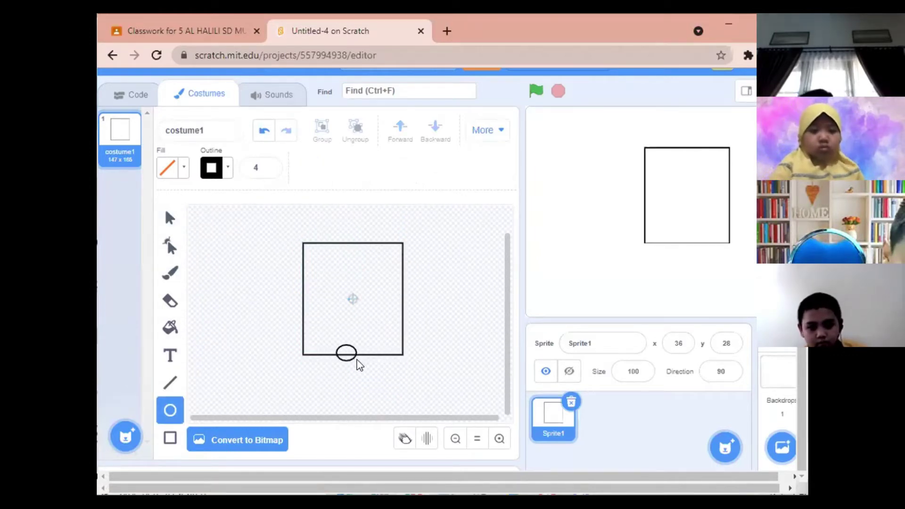
left_click_drag(366, 371, 366, 370)
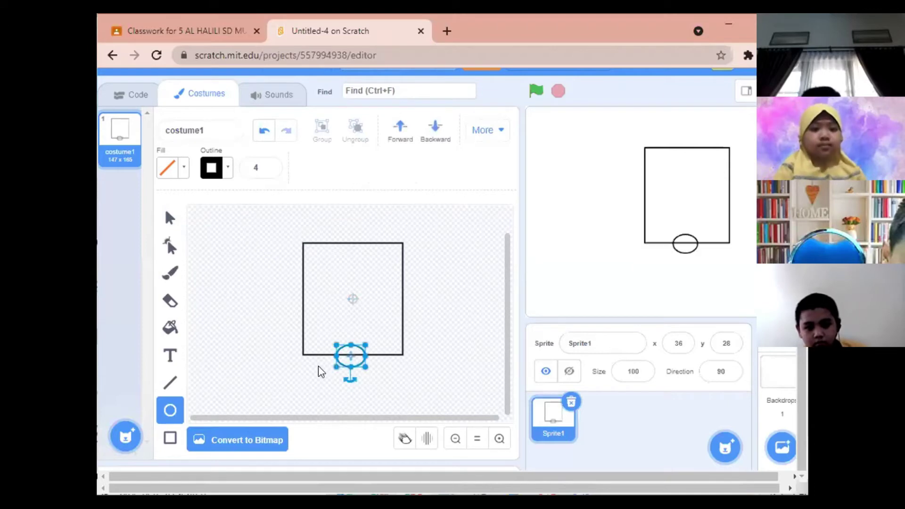
- Erase the ellipse's upper half and the rectangle's edge inside it, trimming the right end so a rounded chin remains
left_click(171, 308)
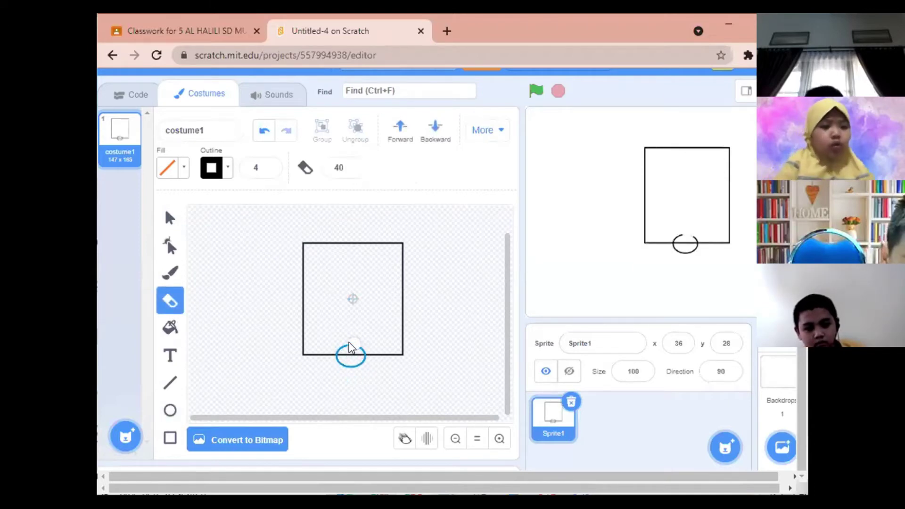
mouse_move(349, 347)
left_mouse_down()
mouse_move(341, 351)
mouse_move(359, 356)
left_mouse_up()
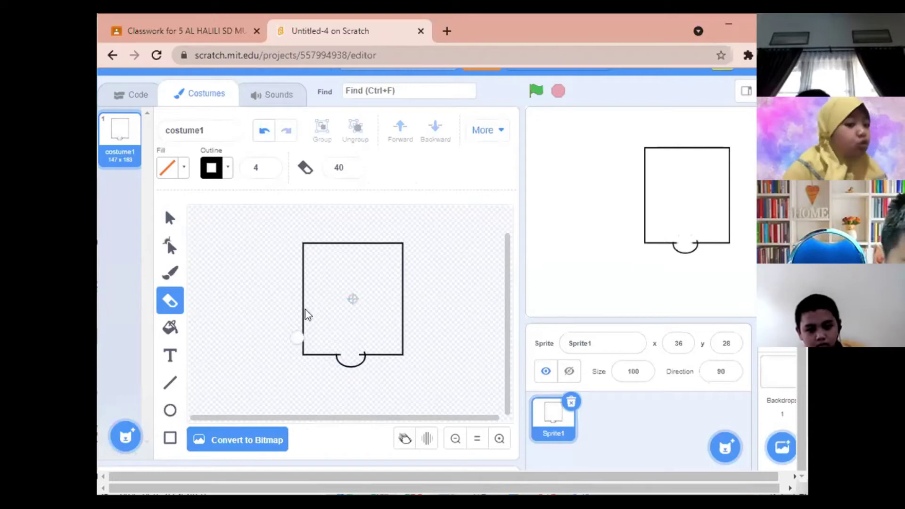
left_click(499, 439)
left_click(499, 440)
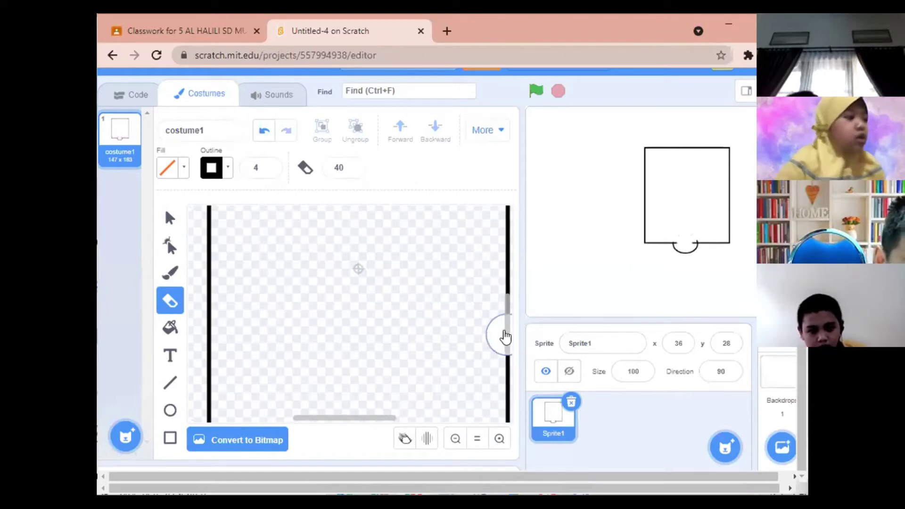
scroll(377, 317, "down", 3)
scroll(389, 325, "down", 3)
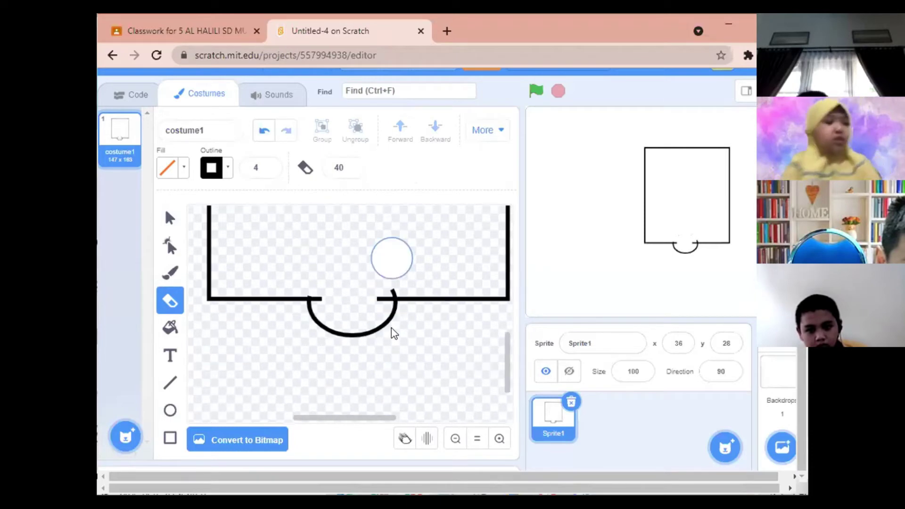
left_click_drag(374, 299, 371, 301)
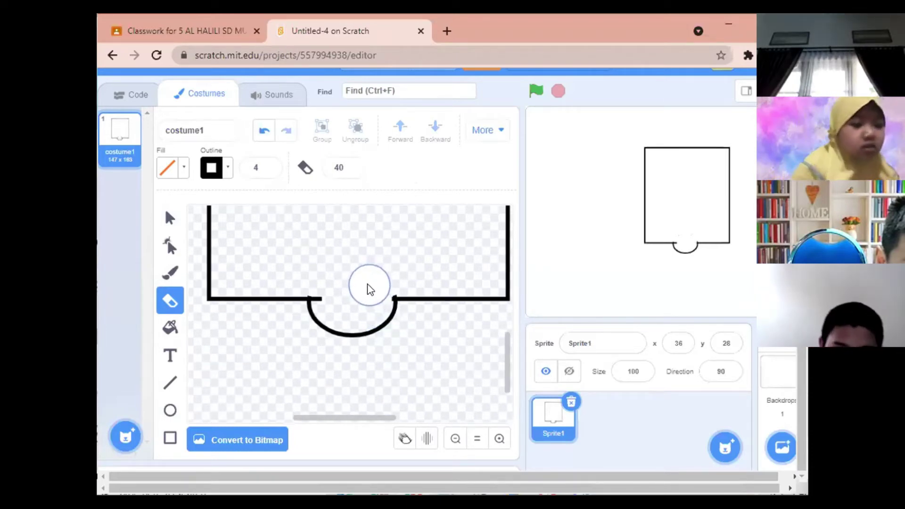
- Trim the leftover line at the chin's left end and undo the eraser stroke that cut through the curve
mouse_move(374, 292)
left_mouse_down()
mouse_move(338, 297)
mouse_move(396, 364)
left_mouse_up()
scroll(396, 364, "down", 2)
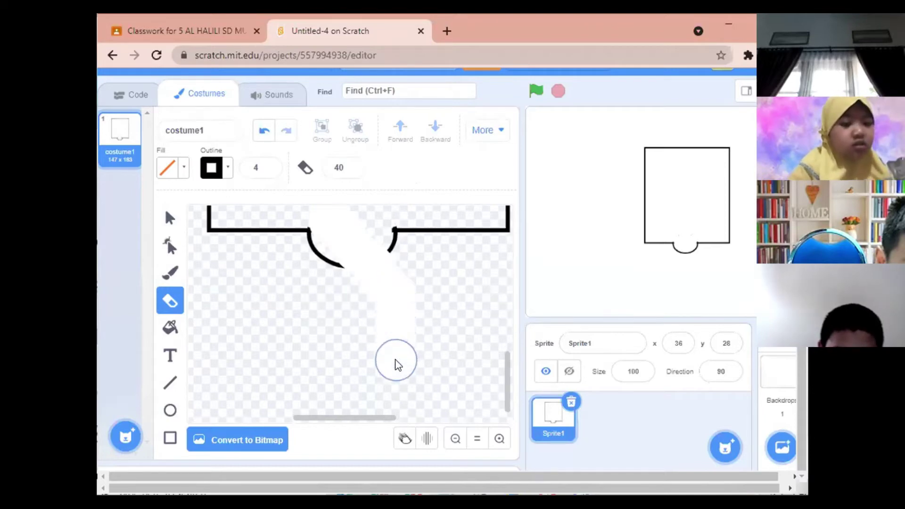
left_click_drag(369, 332, 311, 304)
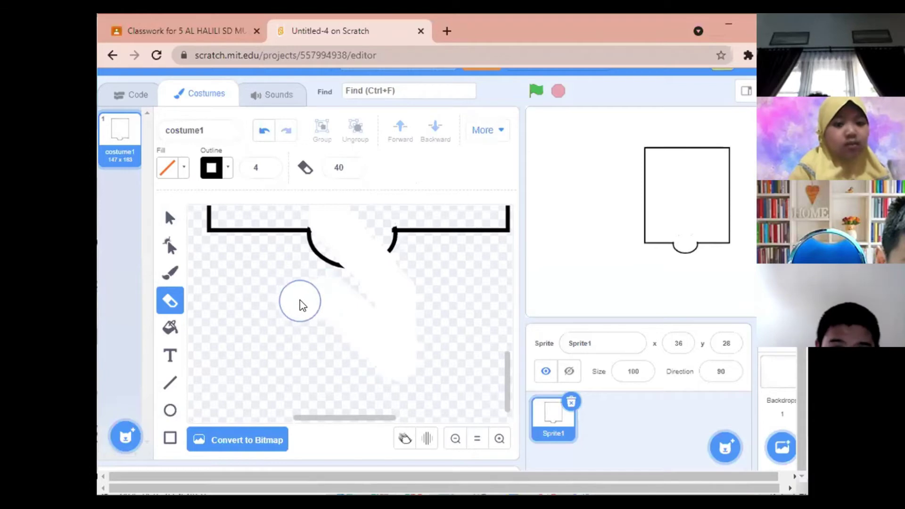
key("ctrl+z")
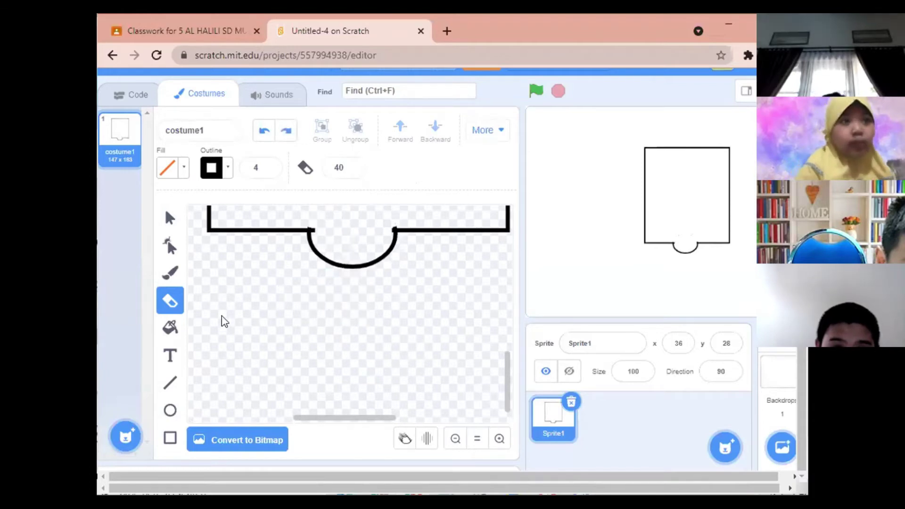
scroll(363, 343, "up", 6)
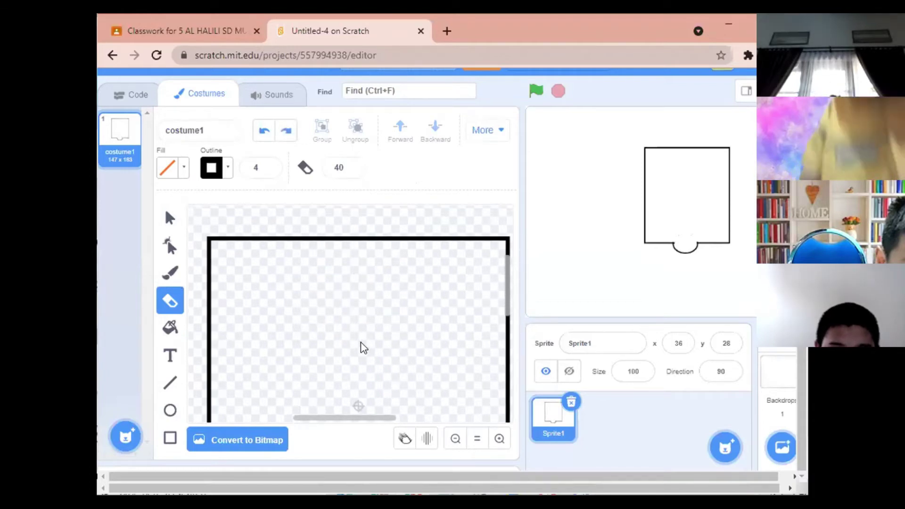
scroll(360, 344, "down", 1)
left_click(455, 438)
key("ctrl+shift+z")
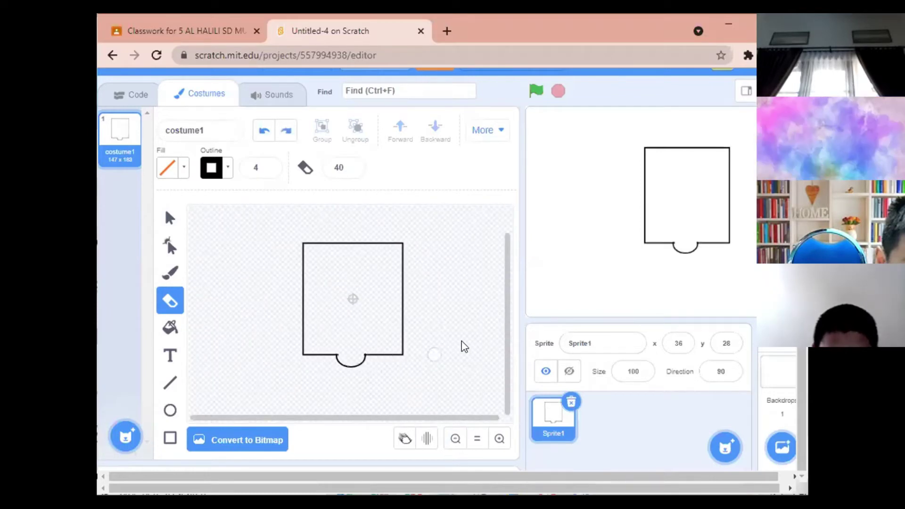
- Try to draw a solid black rectangle at the face outline's upper-left corner, using a fill with brightness 0
left_click(168, 220)
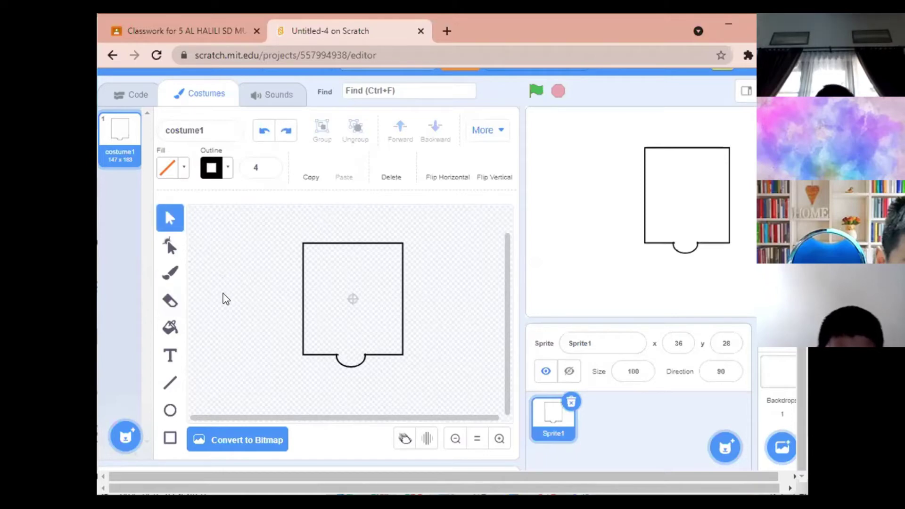
left_click(171, 277)
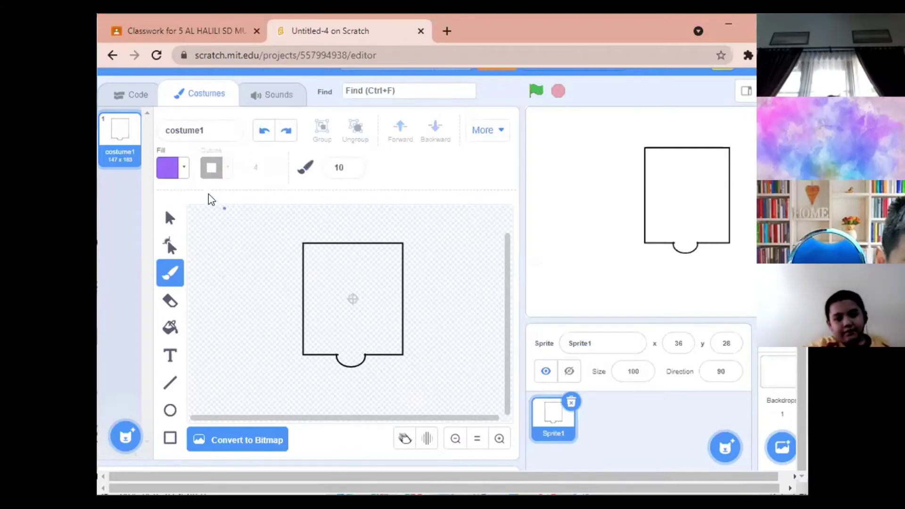
left_click(183, 173)
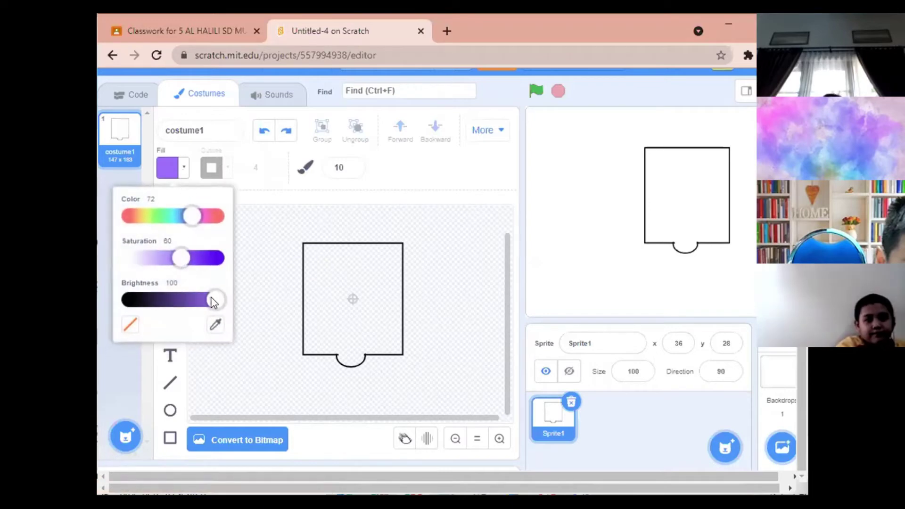
left_click_drag(213, 301, 129, 300)
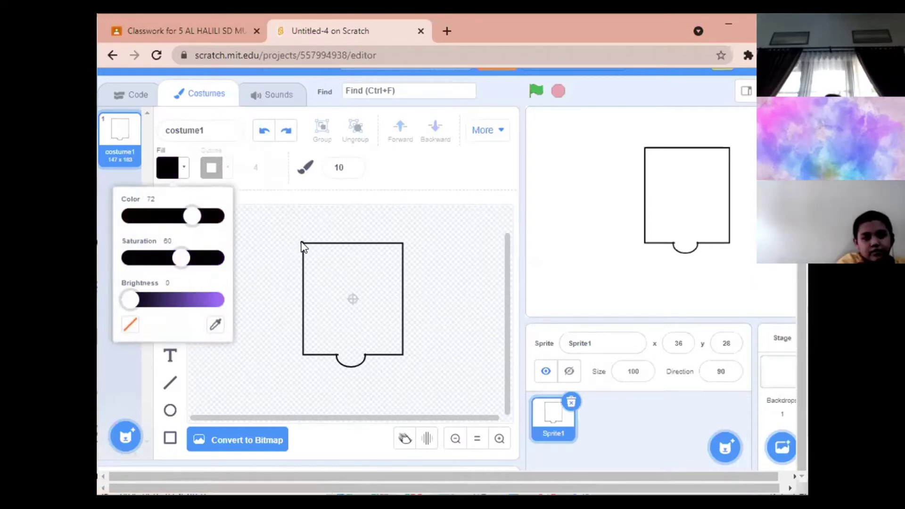
mouse_move(301, 243)
left_mouse_down()
mouse_move(336, 270)
mouse_move(303, 243)
left_mouse_up()
key("r")
key("ctrl+z")
key("ctrl+z")
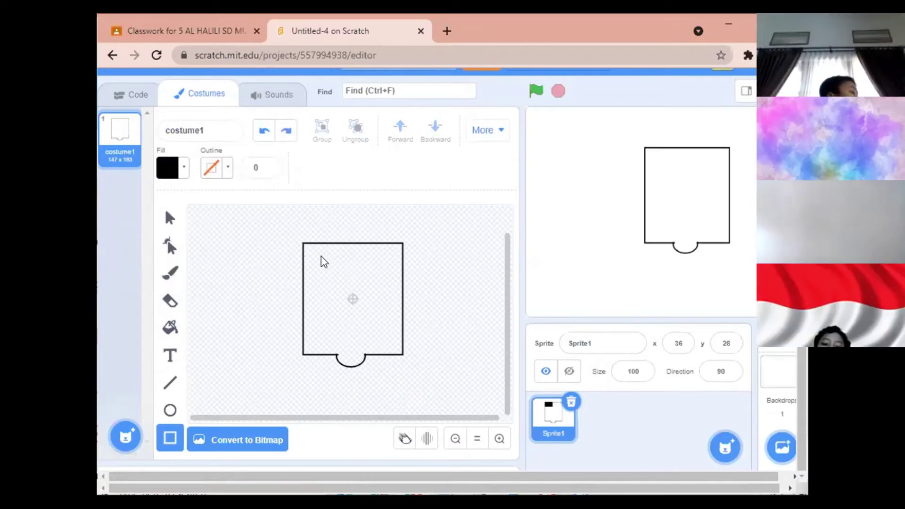
- Draw an unfilled rectangle with a black outline of width 1 across the full width of the face's upper part
left_click(188, 173)
left_click(131, 350)
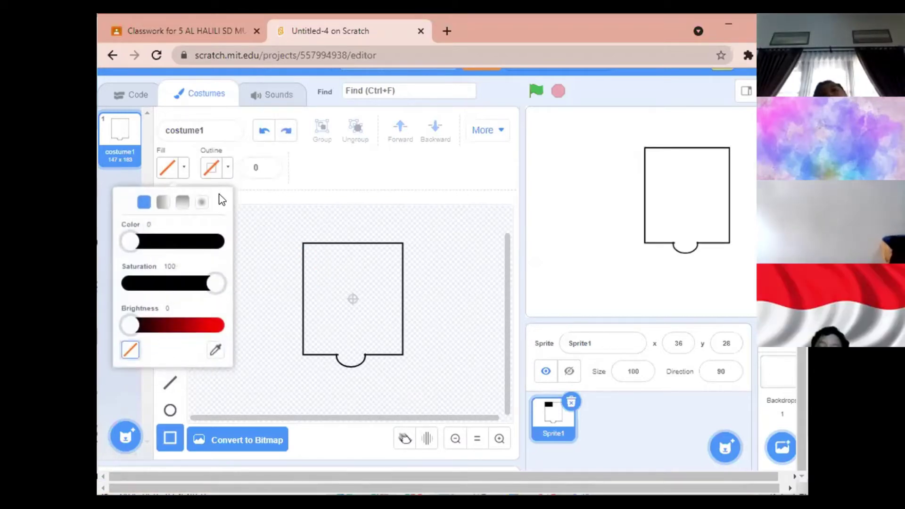
left_click(227, 170)
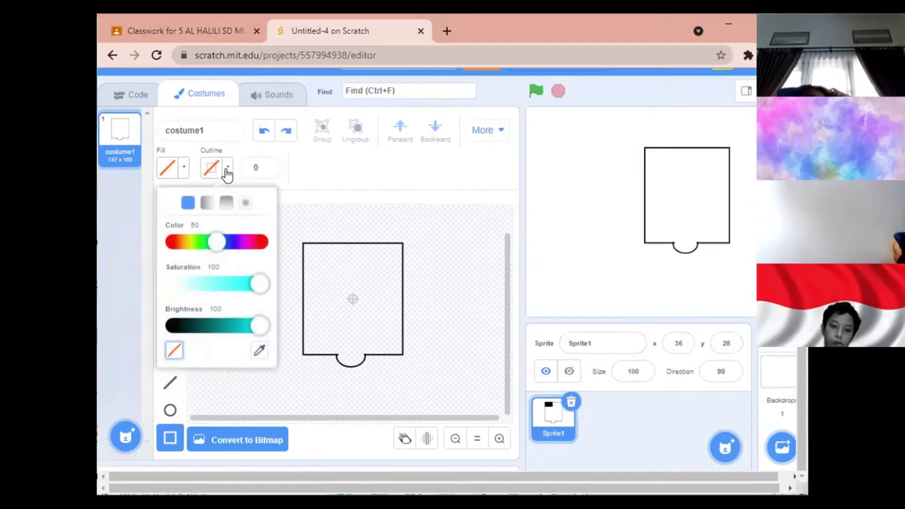
left_click(169, 327)
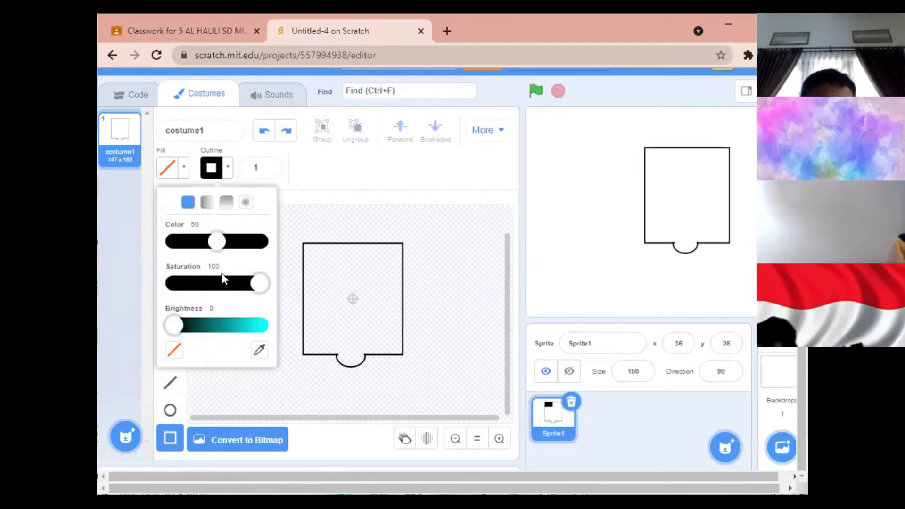
left_click(363, 226)
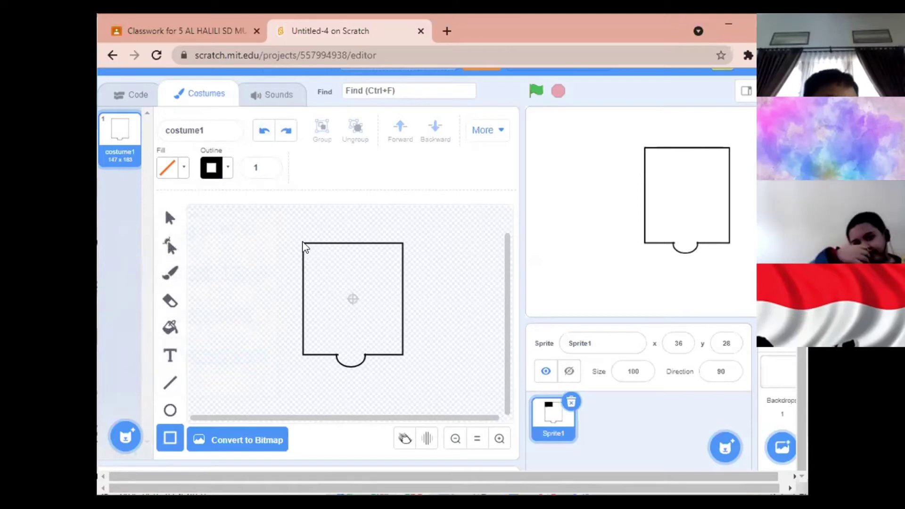
left_click_drag(303, 244, 403, 278)
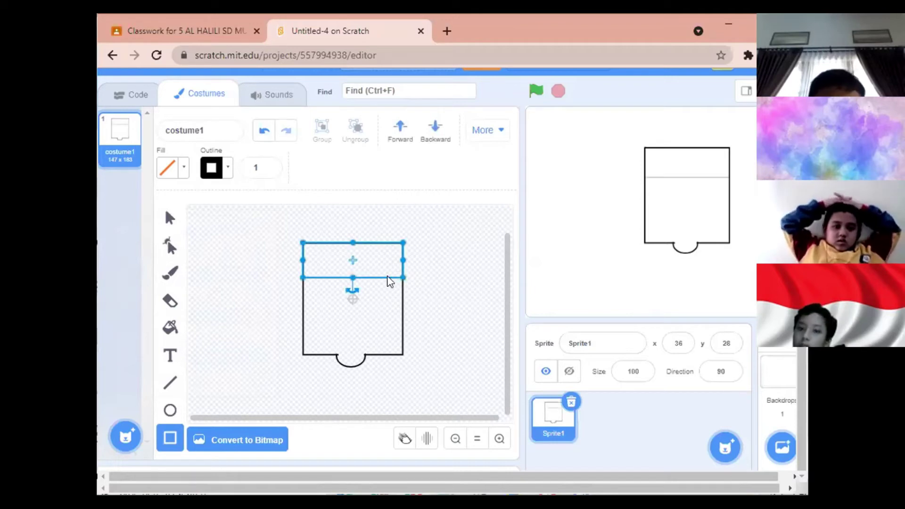
- Reshape the new rectangle's lower edge into a wavy hairline with a raised bump near its left end and a dip beside it
left_click(165, 246)
left_click(313, 277)
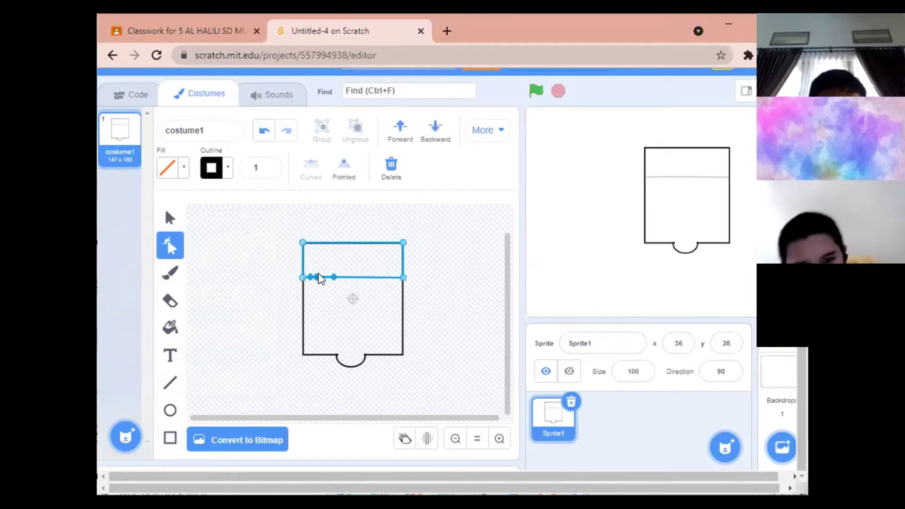
mouse_move(319, 278)
left_mouse_down()
mouse_move(334, 280)
mouse_move(344, 265)
mouse_move(335, 285)
left_mouse_up()
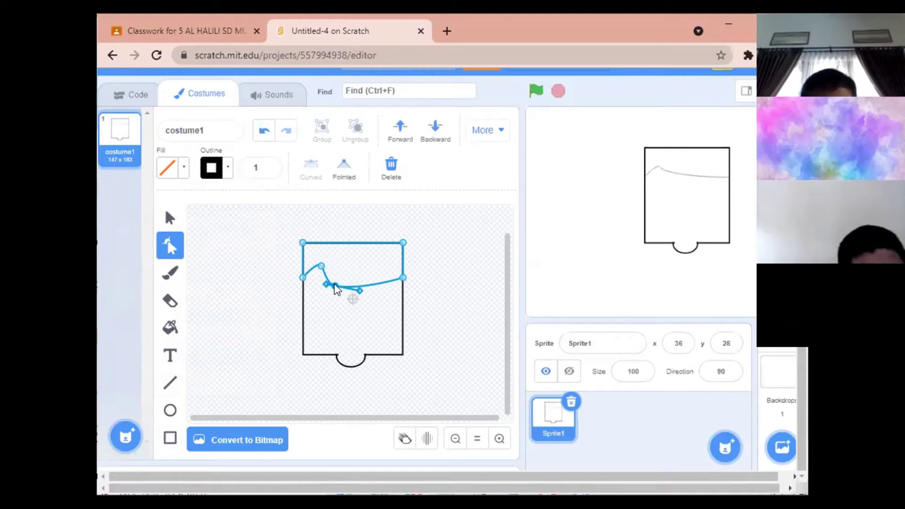
left_click(366, 286)
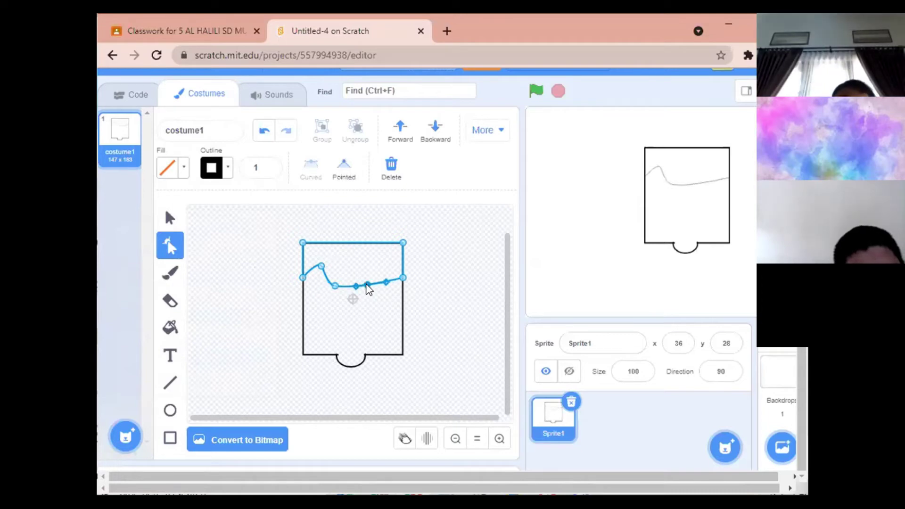
left_click_drag(366, 286, 375, 277)
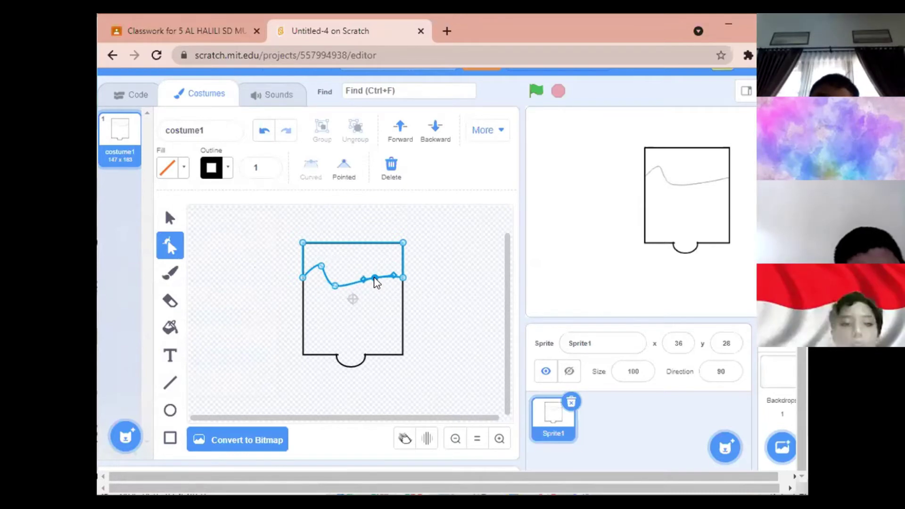
- Fill the hair shape with orange-yellow, using color 13 at saturation 100 and brightness 100
left_click(170, 218)
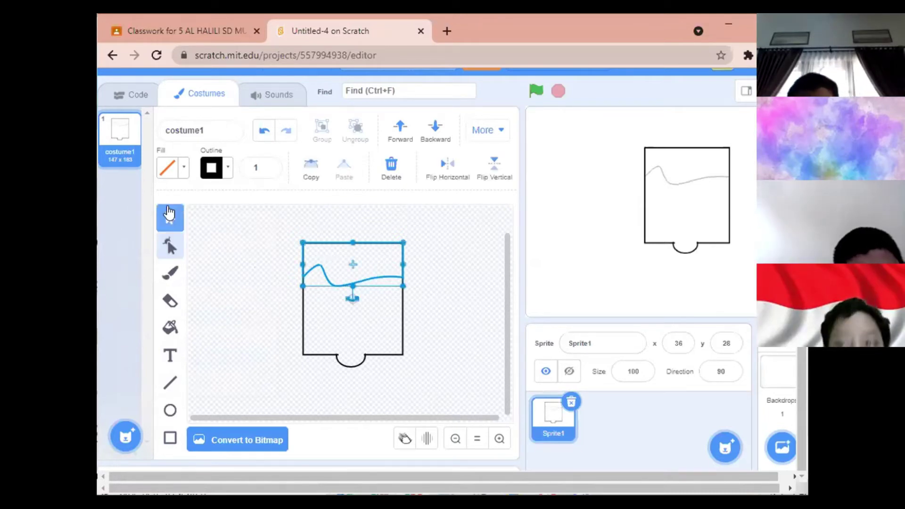
left_click(189, 168)
left_click_drag(178, 239, 145, 244)
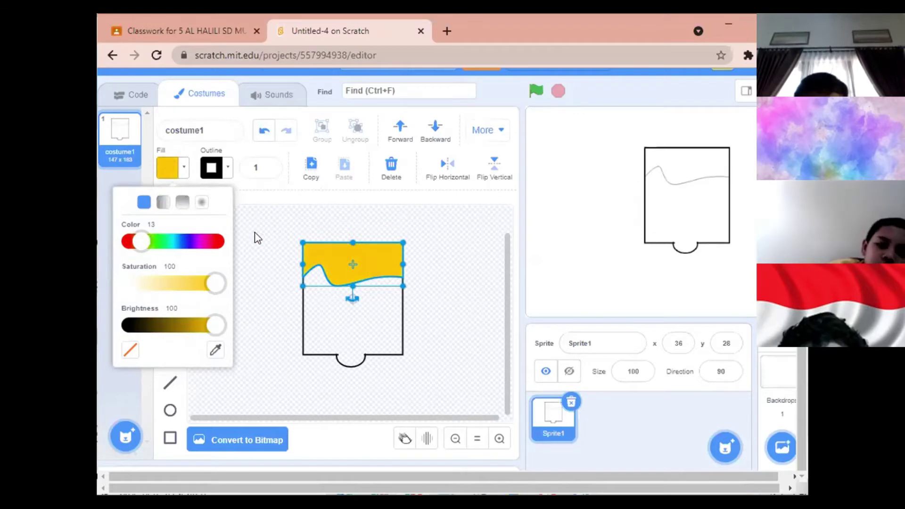
left_click(333, 359)
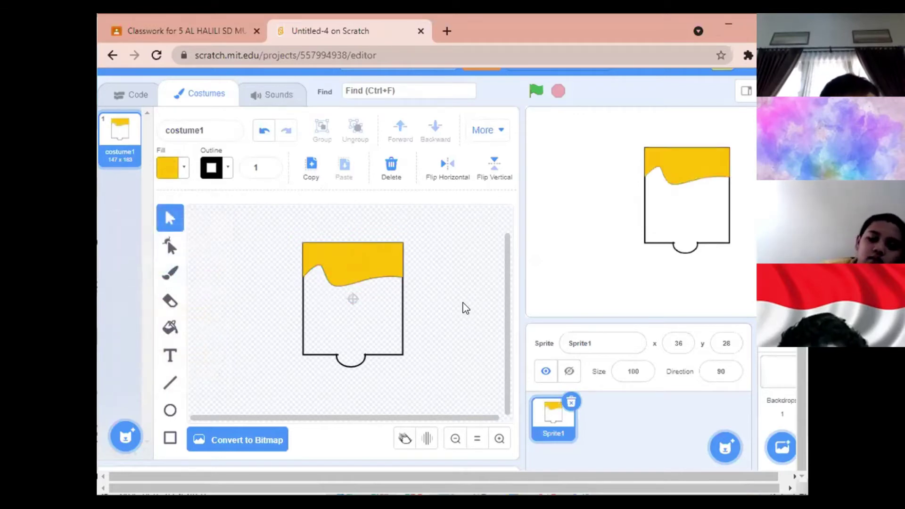
- Draw a small solid black square as the left eye below the hair, using a fill with brightness 0
left_click(170, 439)
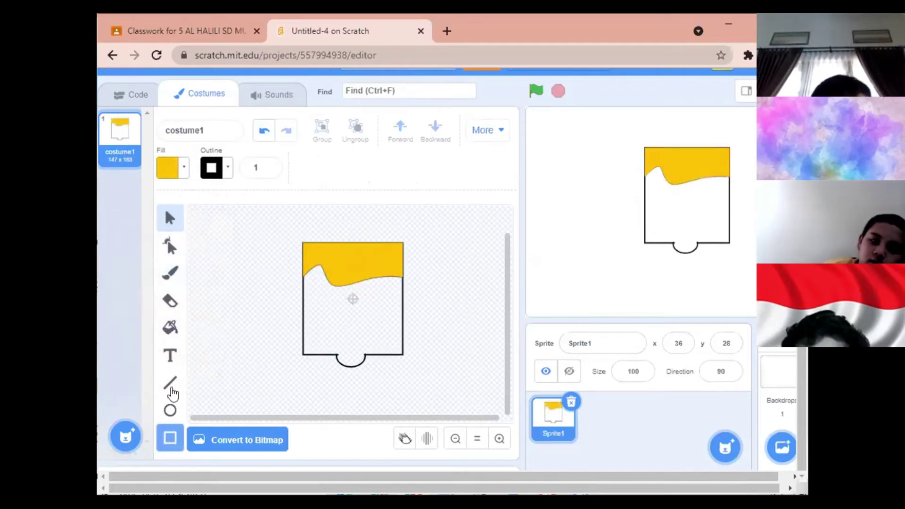
left_click(168, 168)
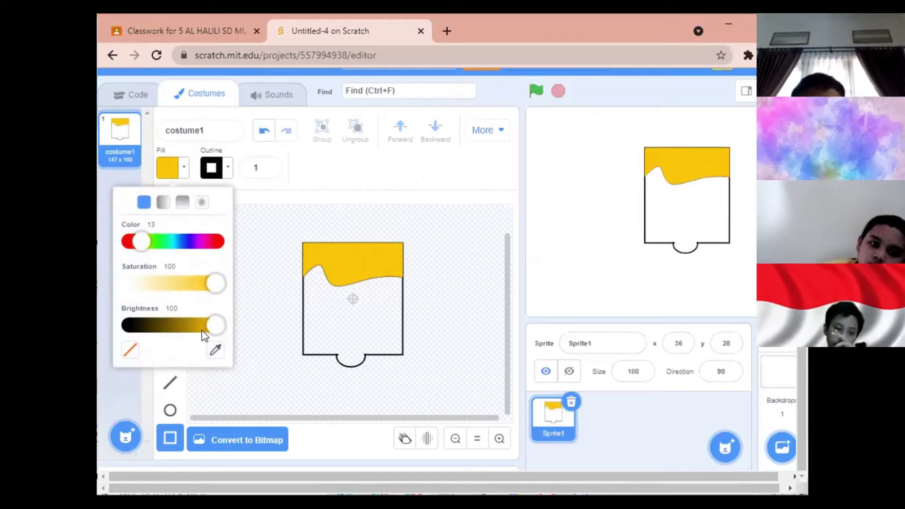
left_click_drag(215, 325, 101, 315)
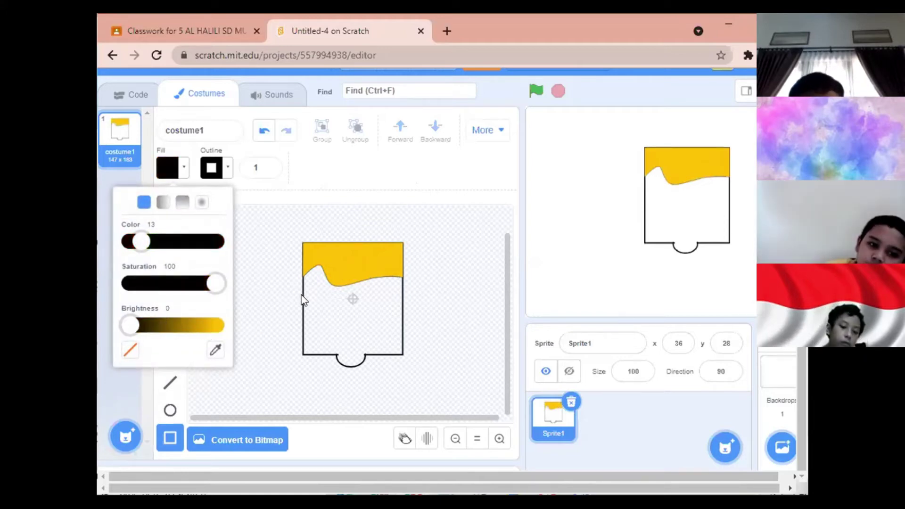
left_click(318, 302)
left_click_drag(316, 298, 327, 310)
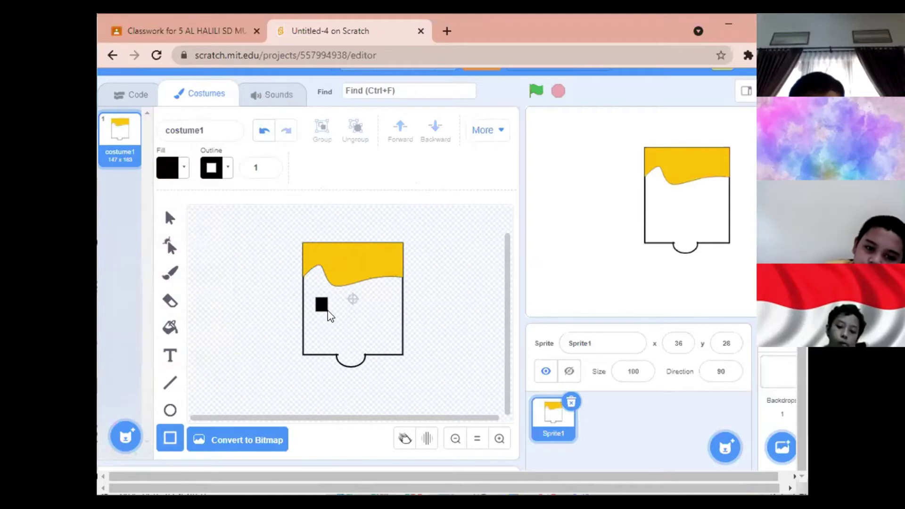
left_click(265, 321)
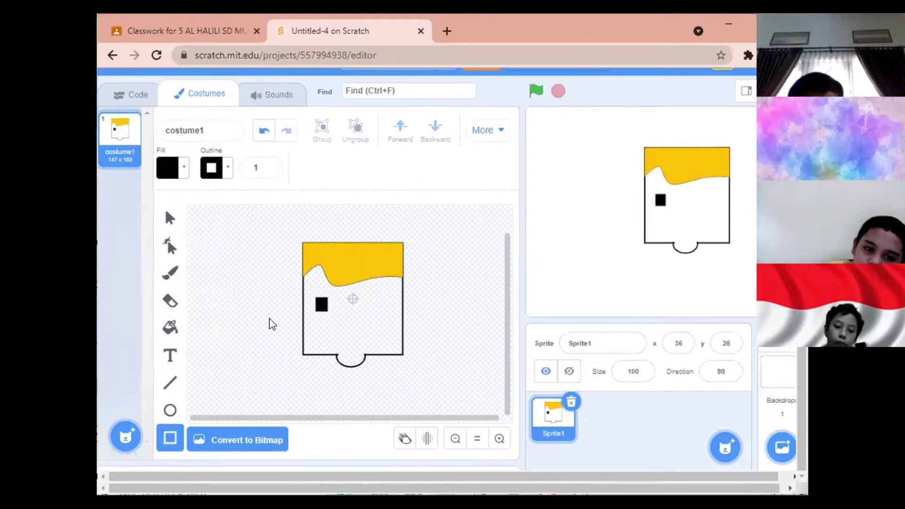
- Undo the stray mark on the black eye and move the eye slightly up and to the right
left_click(325, 304)
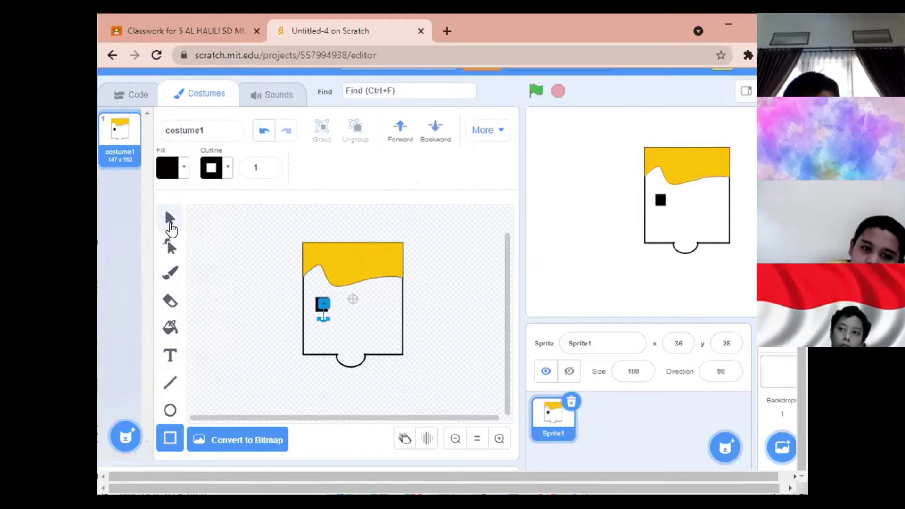
left_click(170, 217)
key("ctrl+z")
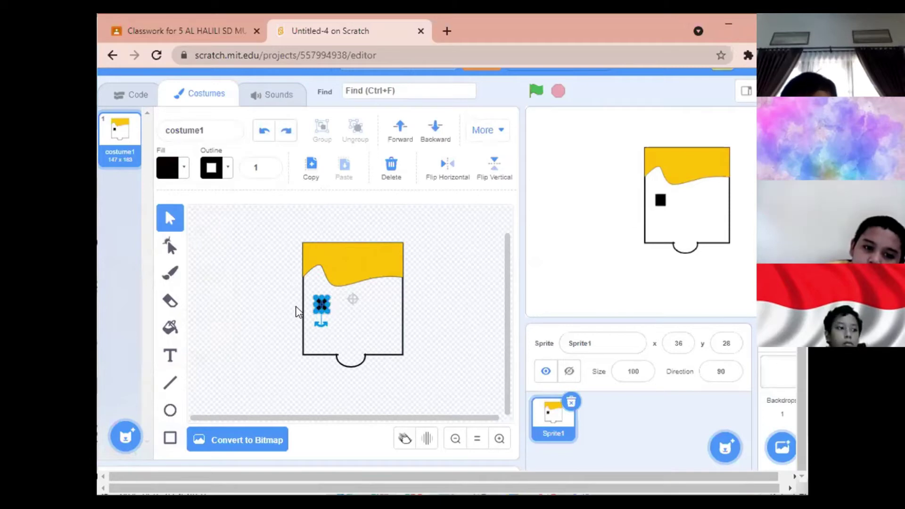
left_click(499, 439)
left_click(499, 439)
left_click_drag(325, 307, 334, 290)
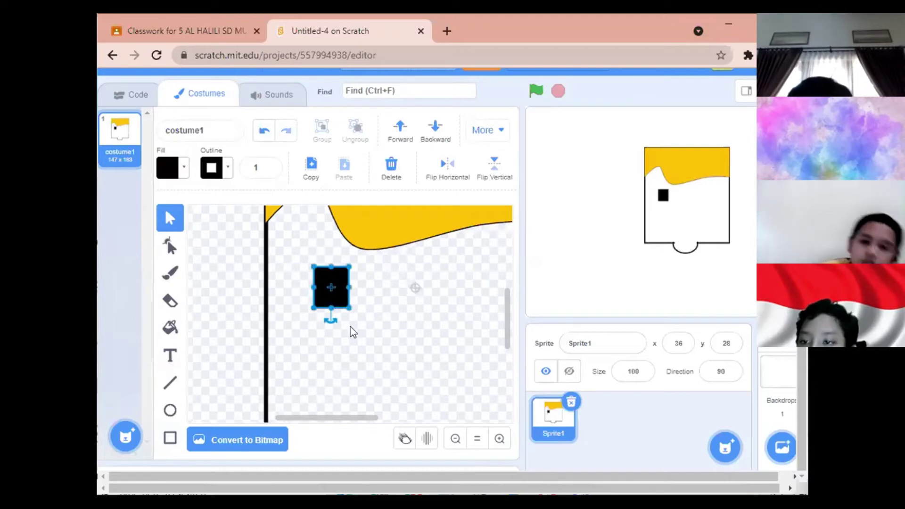
left_click(455, 439)
left_click(455, 438)
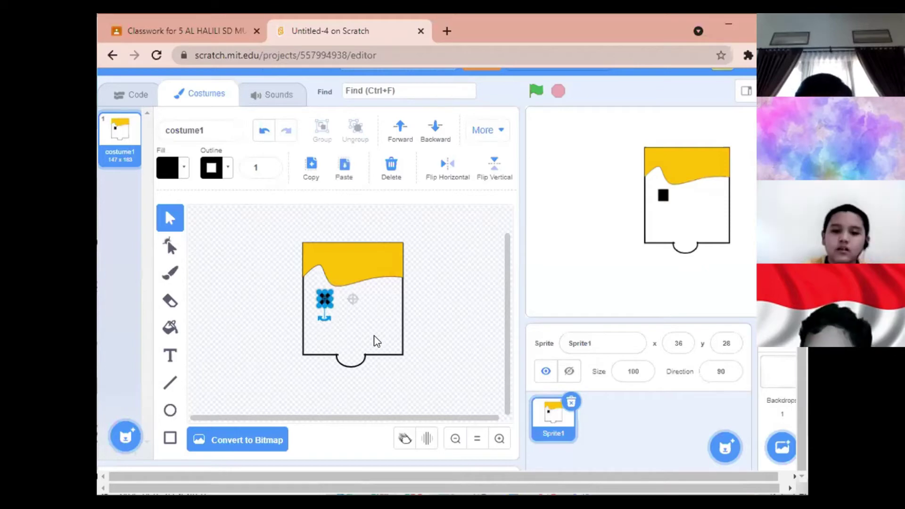
- Duplicate the black eye and place the copy level with it on the right side of the face
key("ctrl+c")
key("ctrl+v")
left_click_drag(328, 304, 377, 297)
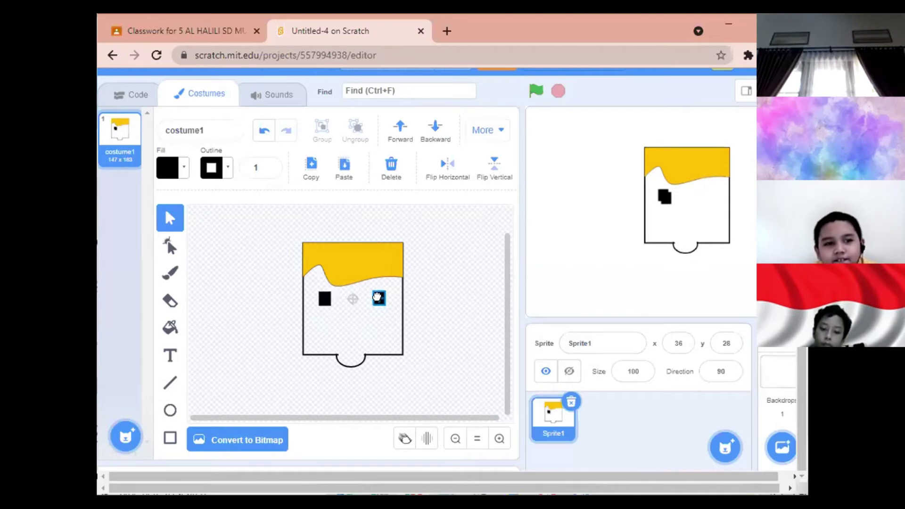
left_click(431, 309)
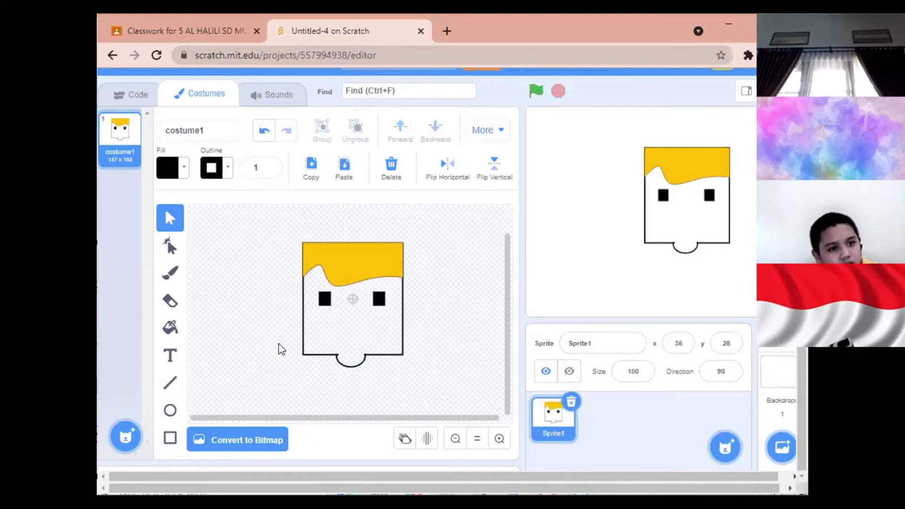
- Draw a thin, wide black rectangle as the mouth, centred below the eyes
left_click(171, 439)
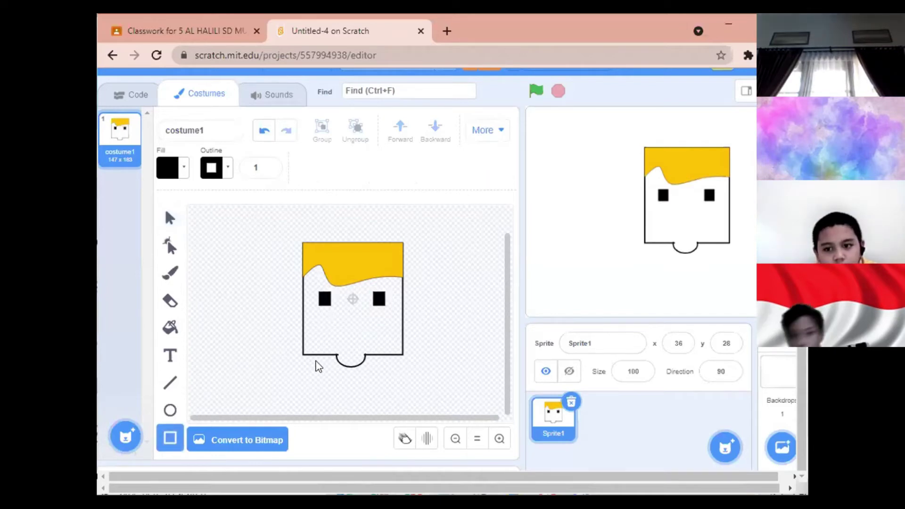
left_click_drag(333, 326, 372, 330)
left_click(451, 336)
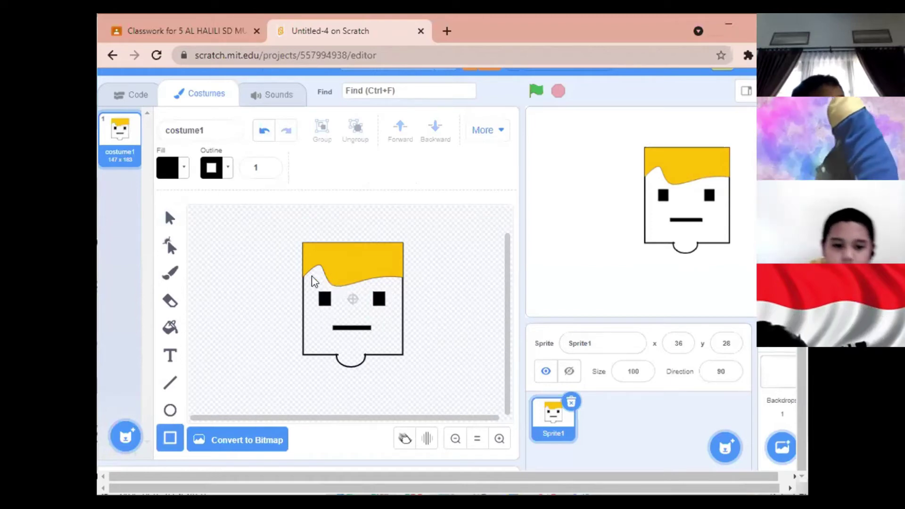
- Thicken the yellow hair shape's black outline to a width of 6
left_click(170, 218)
left_click(350, 264)
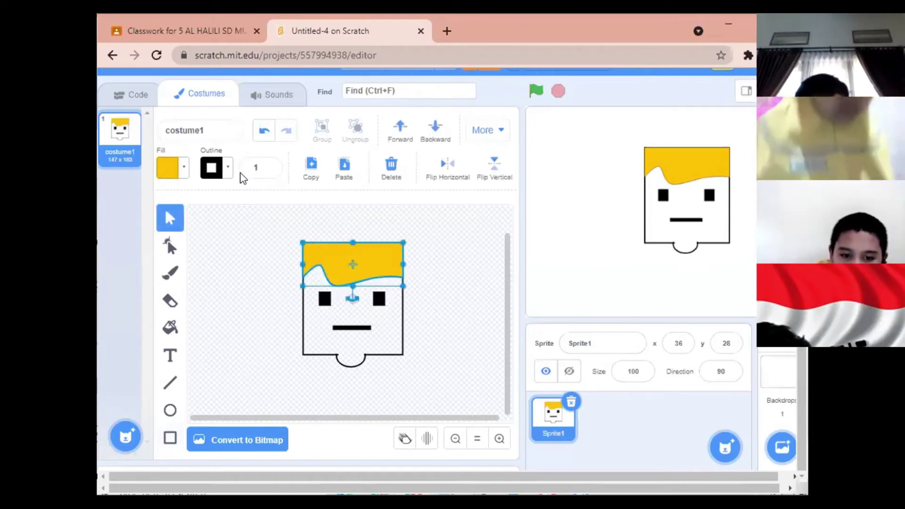
left_click(269, 170)
left_click(268, 165)
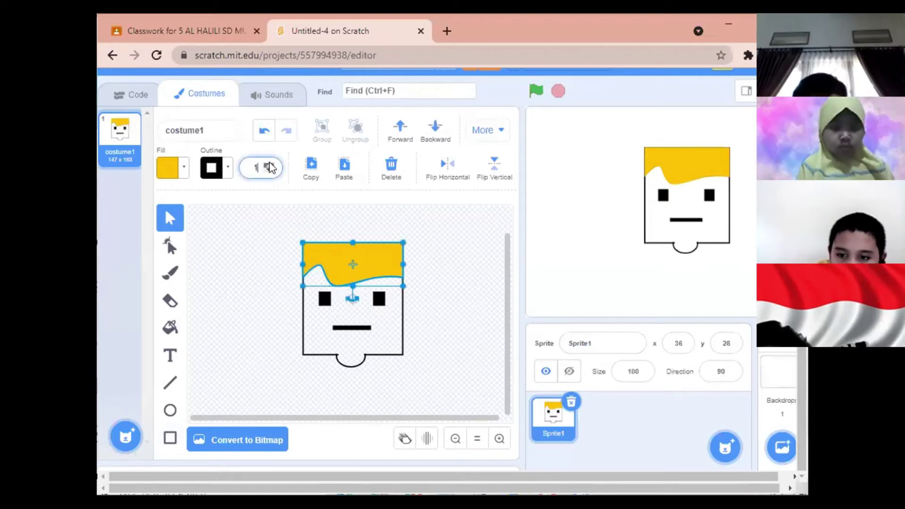
left_click(268, 165)
left_click(268, 165)
left_click(252, 238)
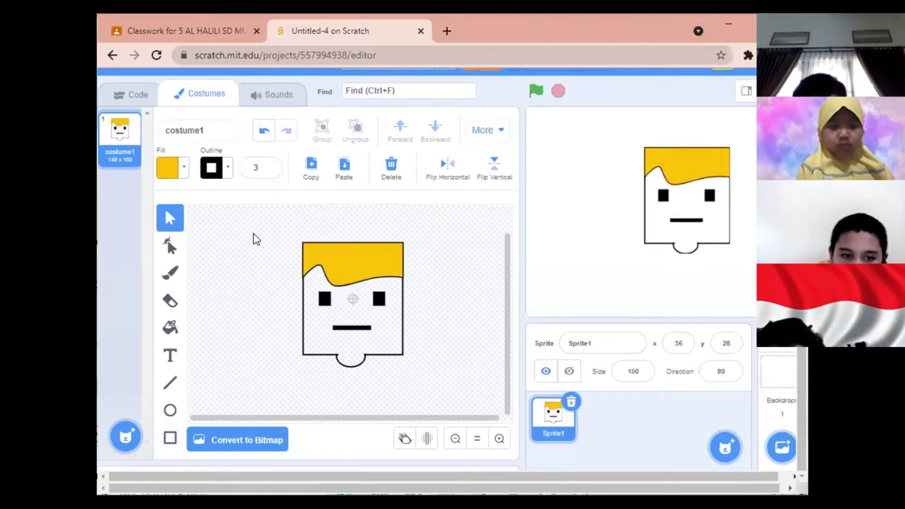
left_click(364, 264)
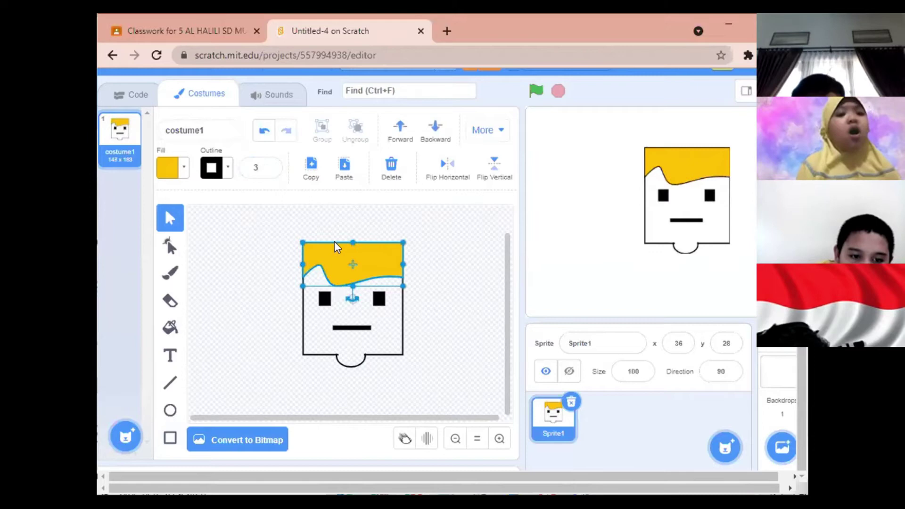
left_click(269, 165)
left_click(270, 165)
left_click(270, 165)
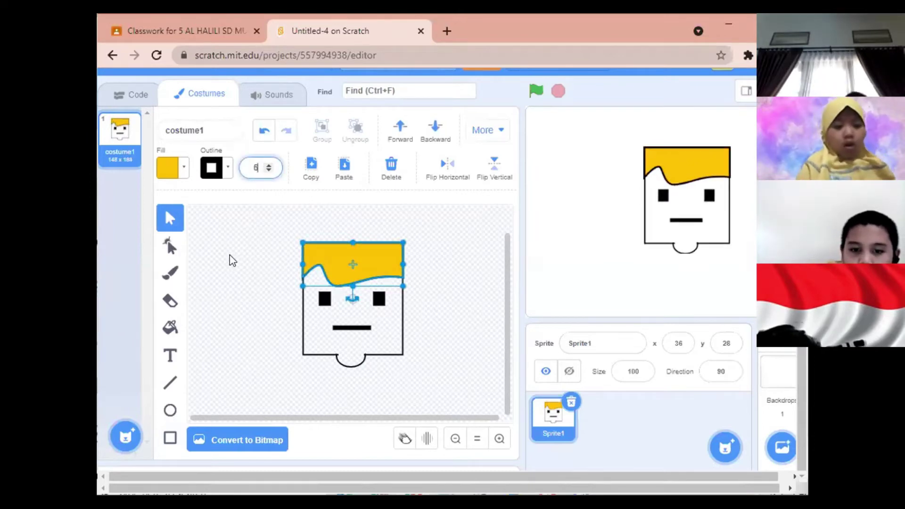
left_click(232, 258)
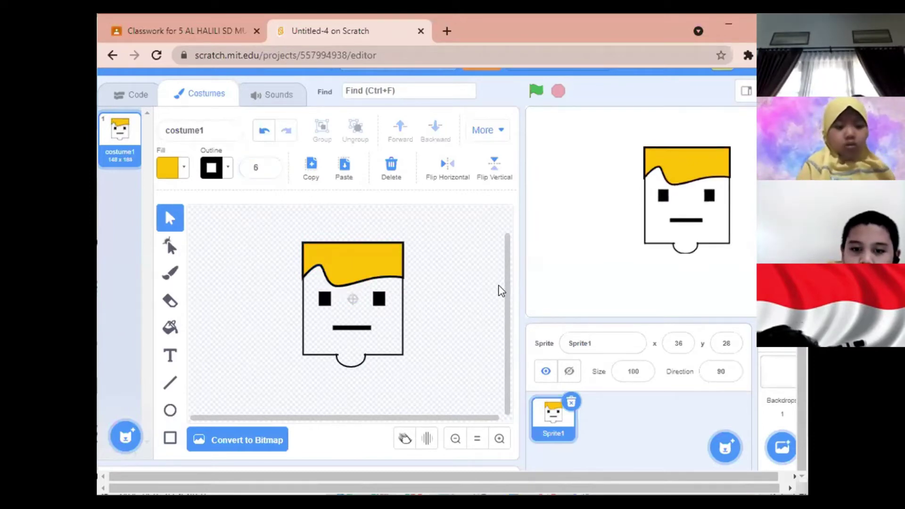
- Group the face outline with the rounded chin curve
left_click(355, 365)
left_click(400, 358, "shift")
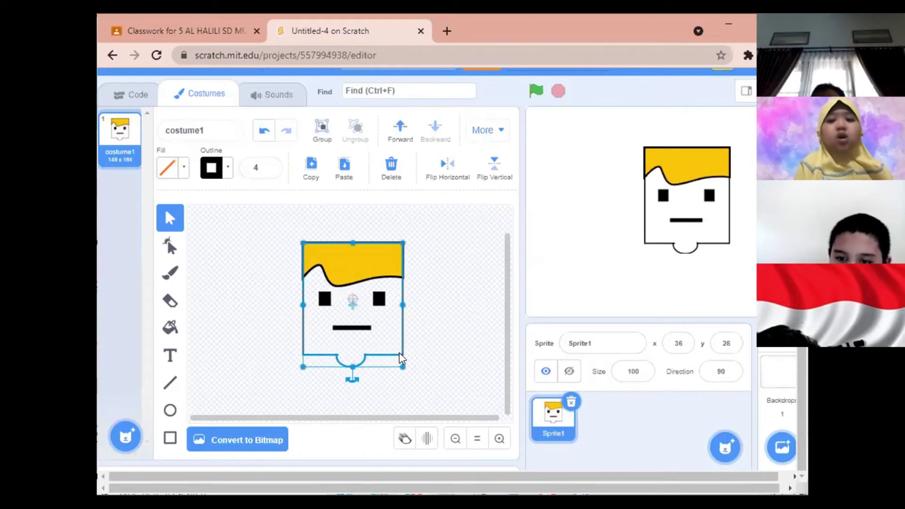
left_click(322, 130)
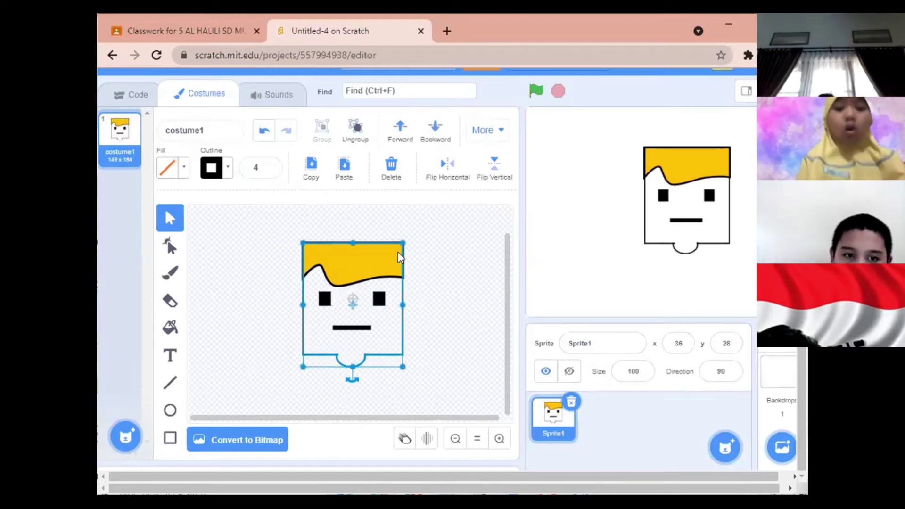
- Fill the grouped face and chin with pale yellow, using colour 19, saturation 37 and brightness 100
left_click(171, 177)
mouse_move(166, 241)
left_mouse_down()
mouse_move(132, 241)
mouse_move(147, 242)
left_mouse_up()
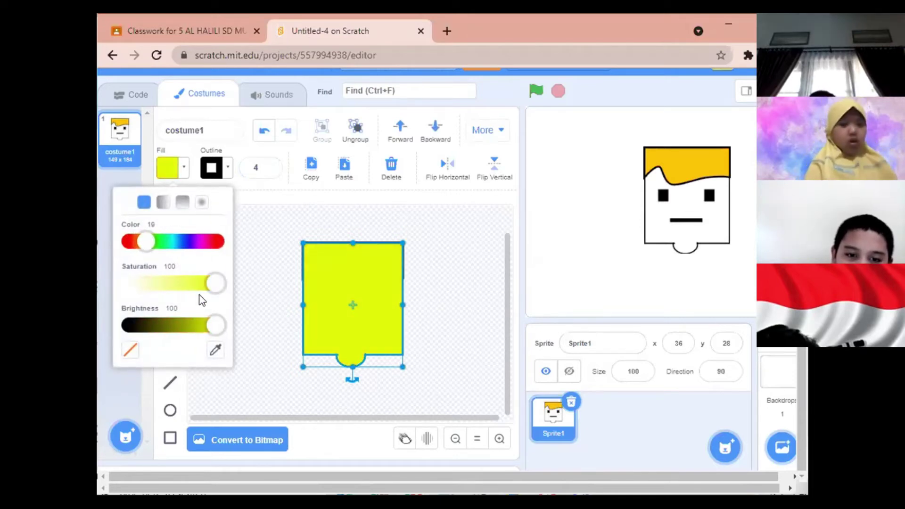
left_click_drag(214, 282, 161, 282)
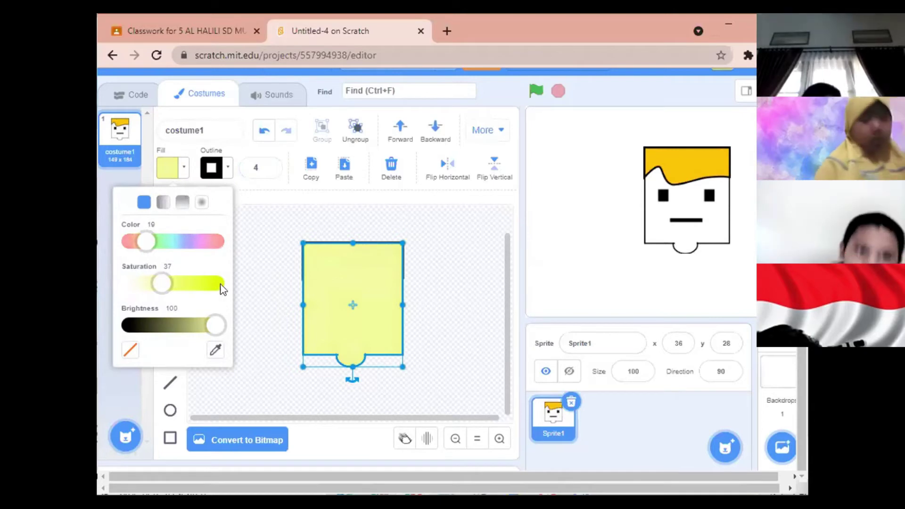
left_click(377, 333)
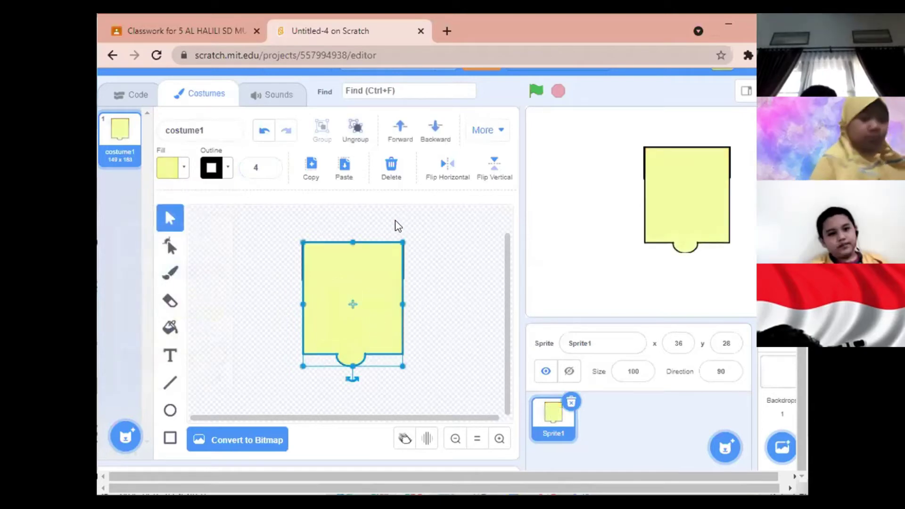
- Send the filled face shape backward until it lies behind the hair, both eyes and the mouth
left_click(430, 133)
left_click(430, 133)
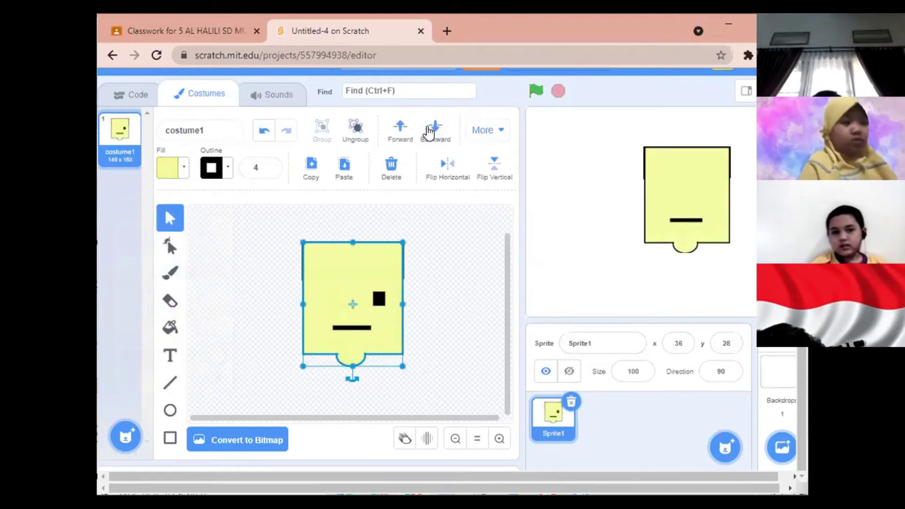
left_click(429, 133)
left_click(429, 133)
left_click(468, 260)
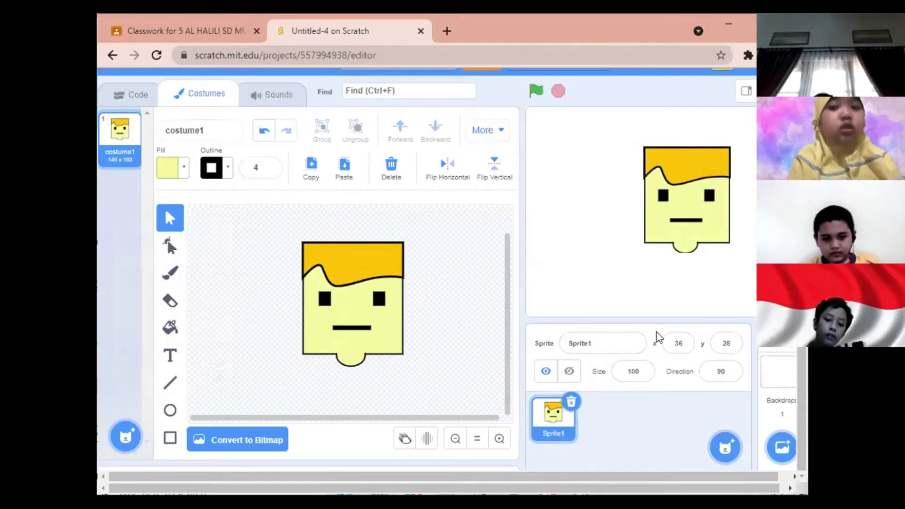
- Move the face sprite on the stage to near the centre, at about x -4, y 13
left_click_drag(716, 235, 702, 231)
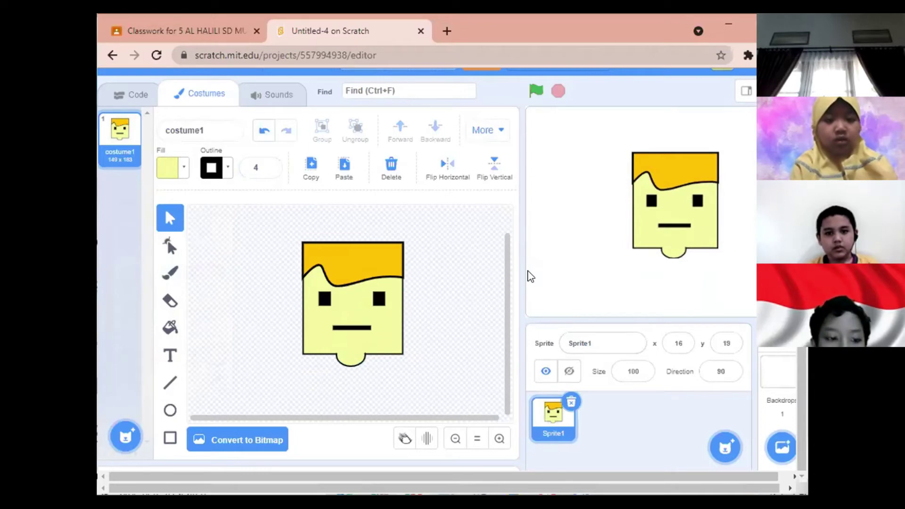
left_click_drag(688, 232, 679, 236)
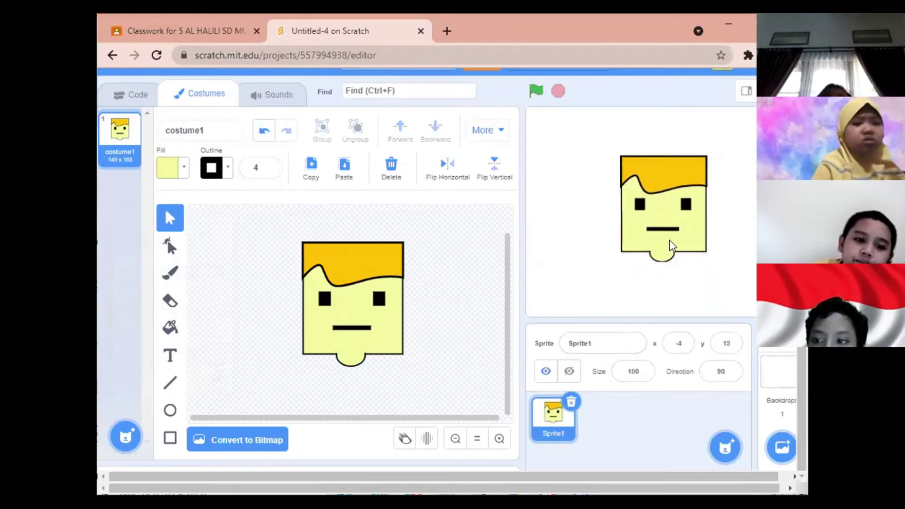
- Turn on onion skinning and duplicate costume1 as the basis for the next animation frame
left_click(403, 440)
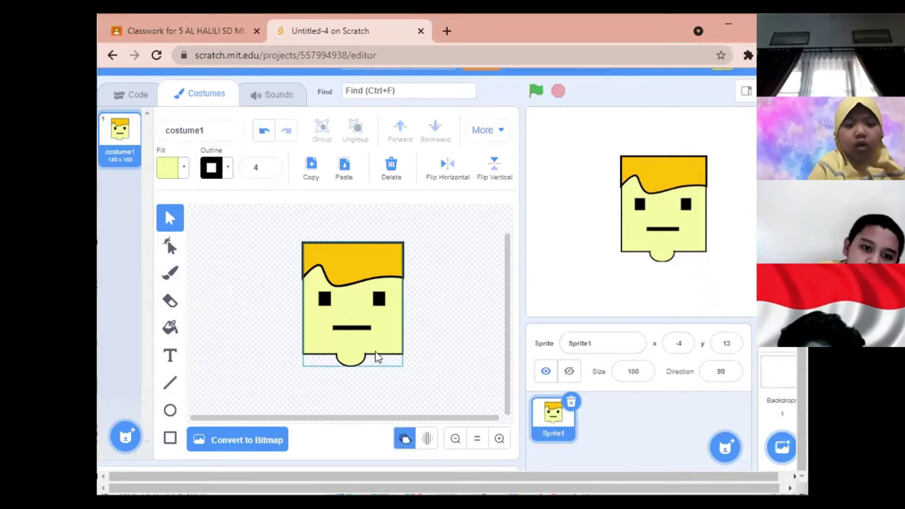
right_click(126, 140)
left_click(134, 148)
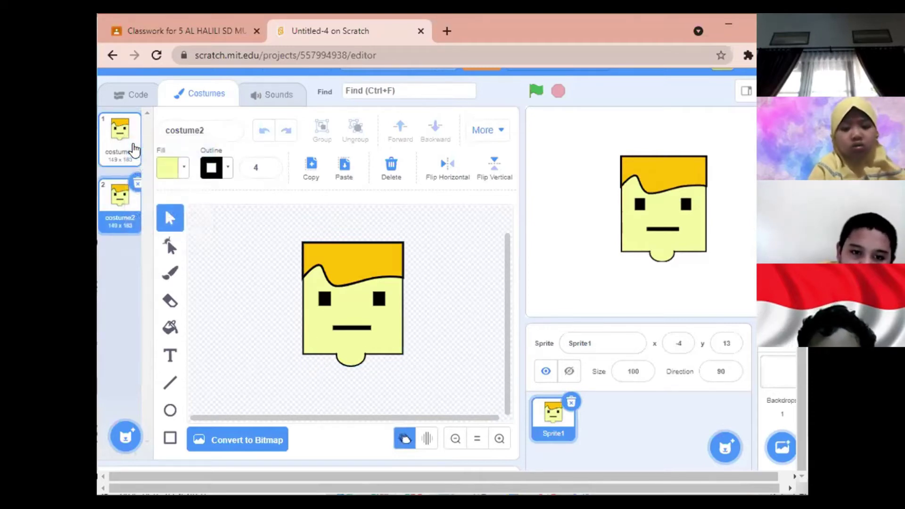
left_click_drag(353, 328, 347, 324)
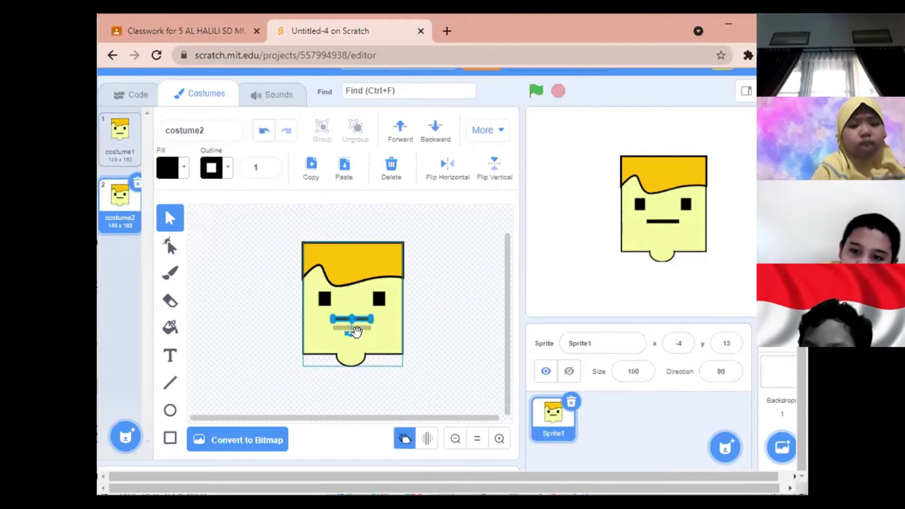
left_click(459, 341)
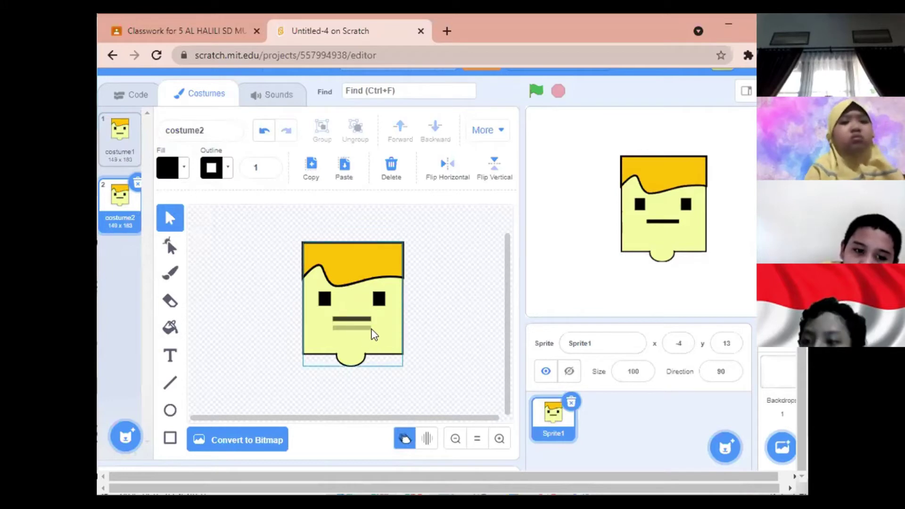
left_click(119, 150)
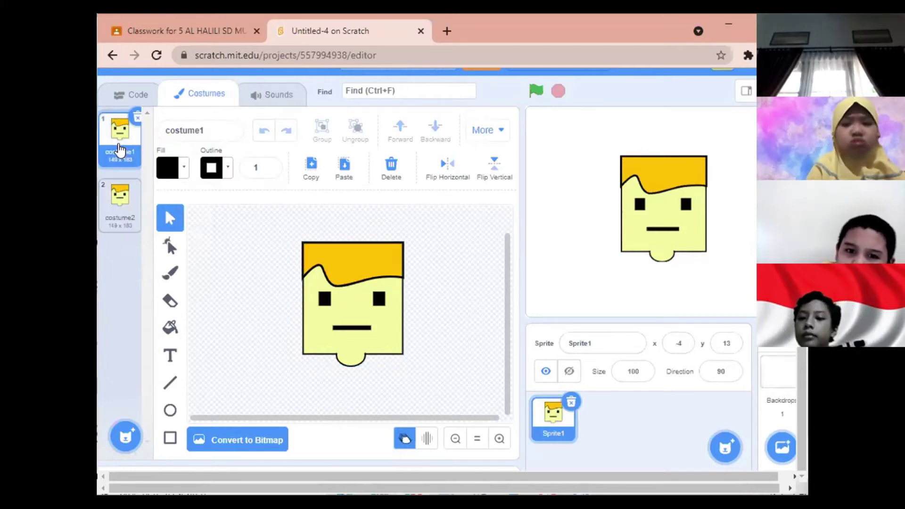
left_click(113, 225)
mouse_move(351, 328)
left_mouse_down()
mouse_move(351, 319)
mouse_move(350, 331)
left_mouse_up()
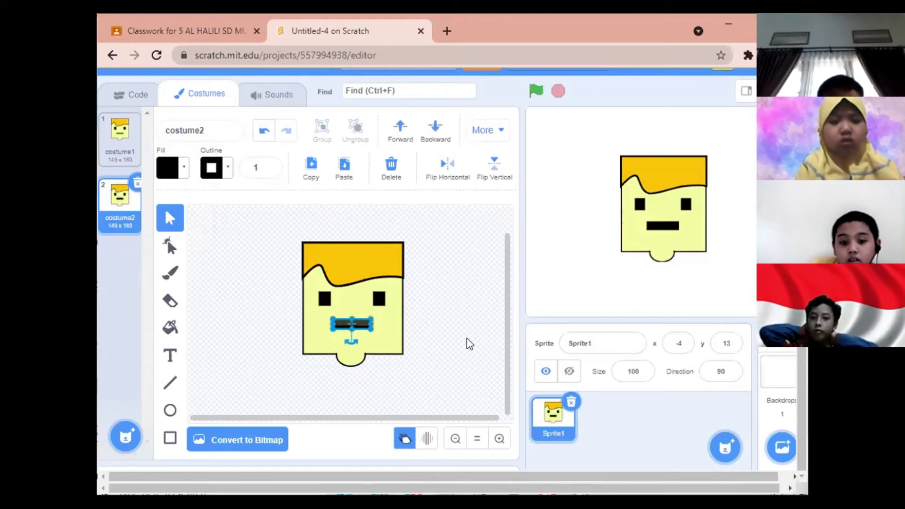
key("ctrl+z")
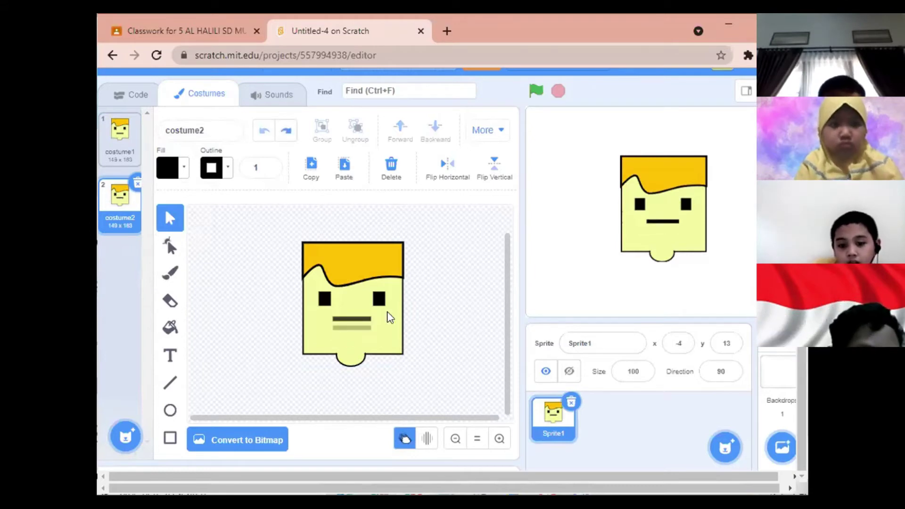
left_click_drag(351, 320, 351, 319)
key("ctrl+z")
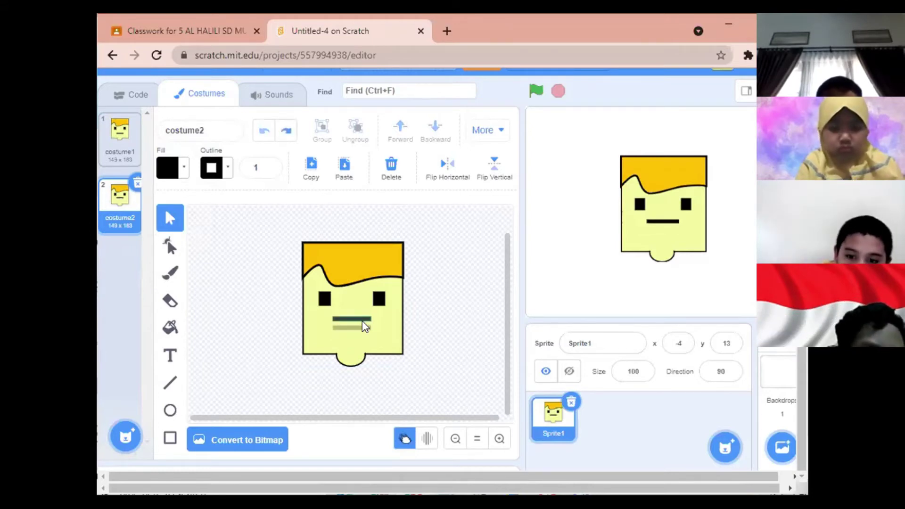
left_click_drag(359, 316, 358, 327)
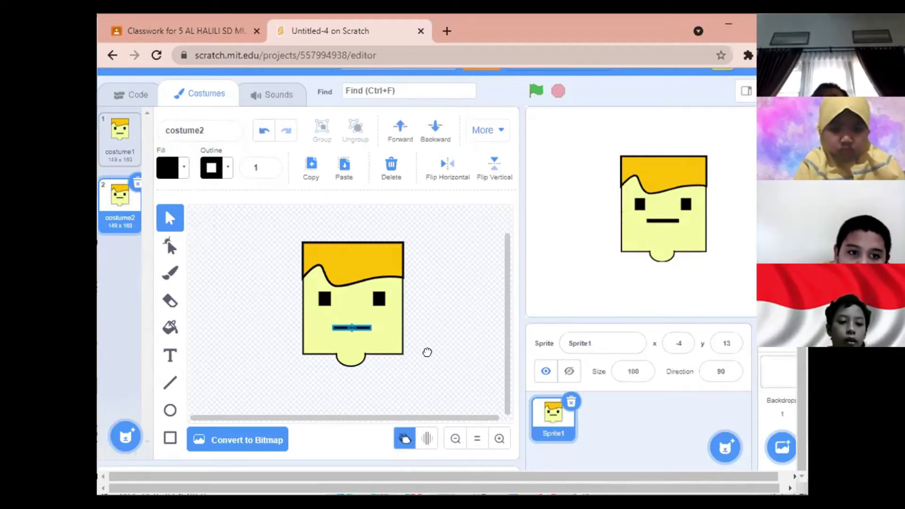
left_click(460, 347)
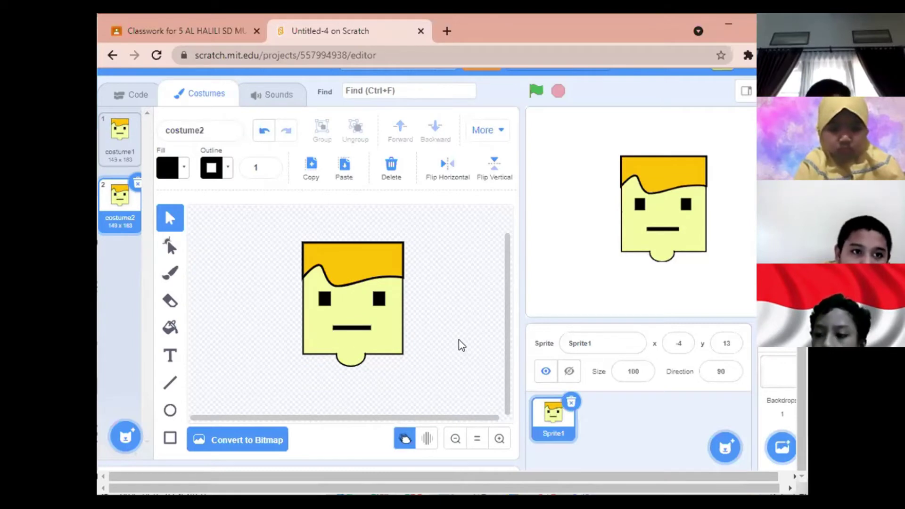
- Stretch the thin mouth in costume2 downward into a thick open rectangle, comparing the frame with costume1
left_click(117, 134)
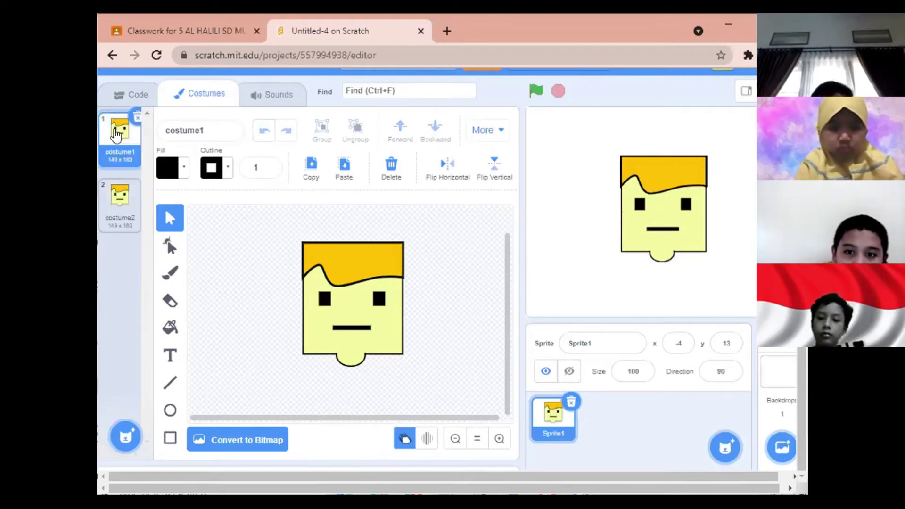
left_click(121, 200)
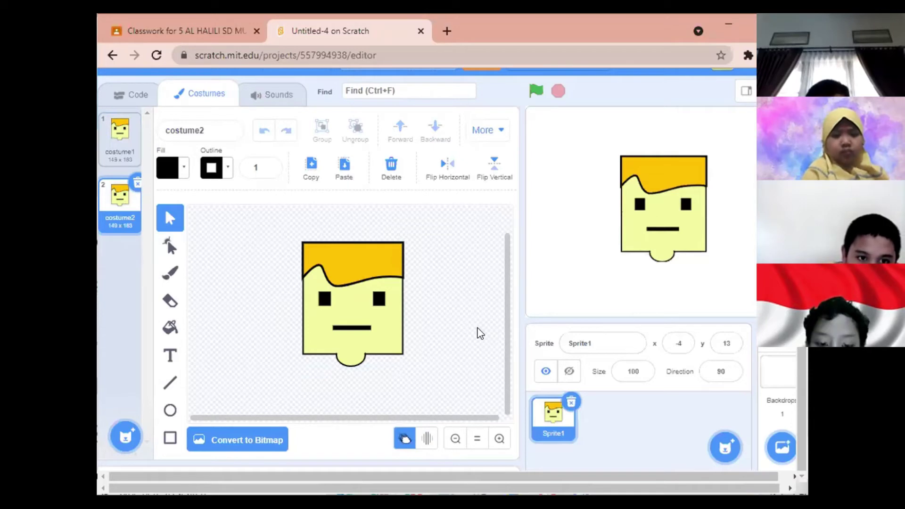
left_click(344, 328)
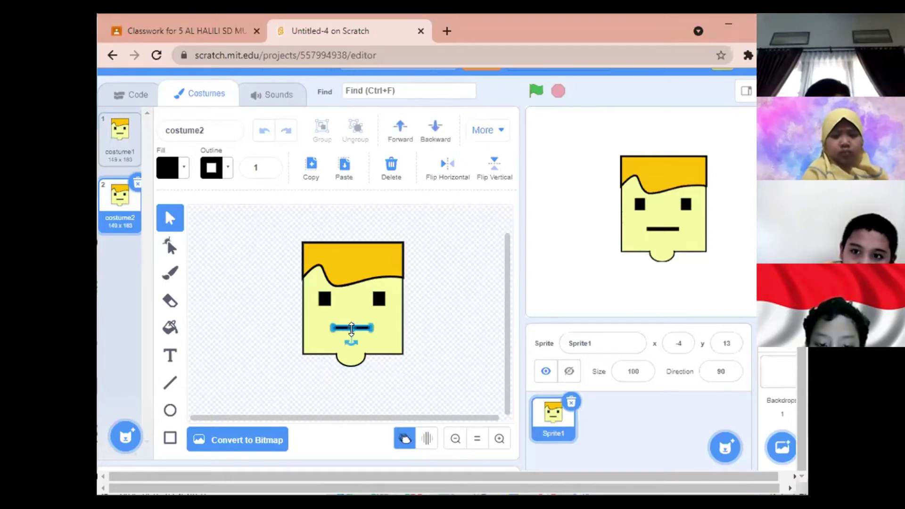
mouse_move(351, 328)
left_mouse_down()
mouse_move(352, 343)
mouse_move(362, 325)
left_mouse_up()
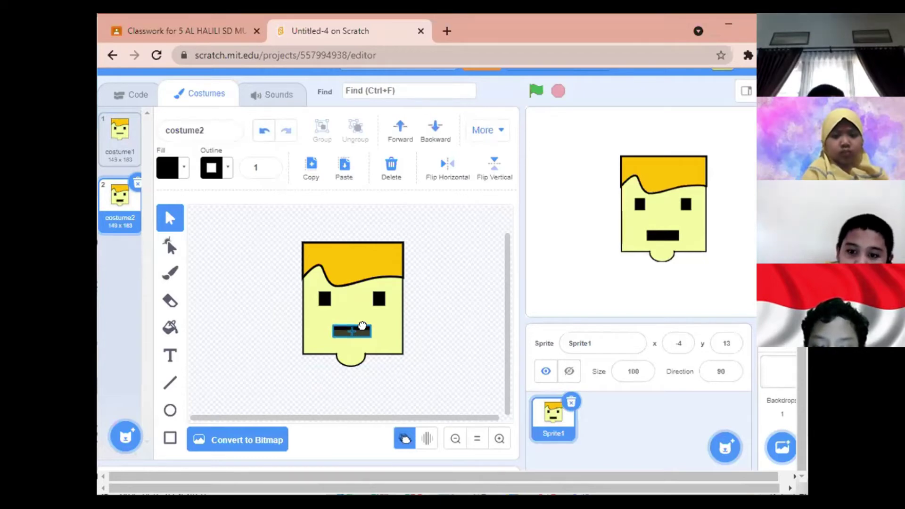
left_click(114, 134)
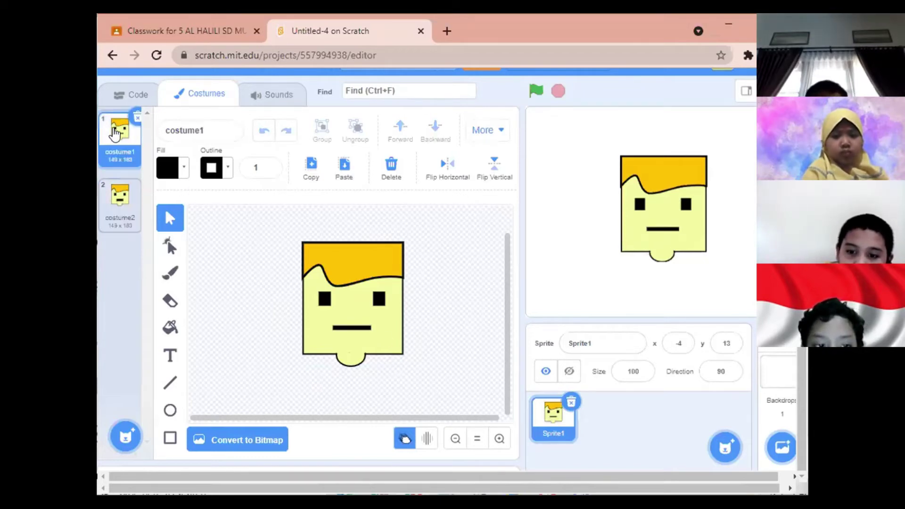
left_click(121, 195)
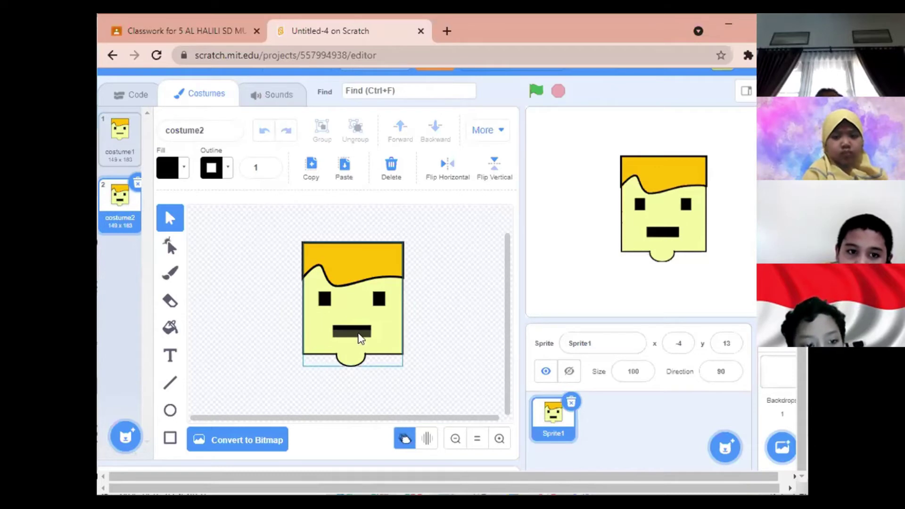
left_click(356, 339)
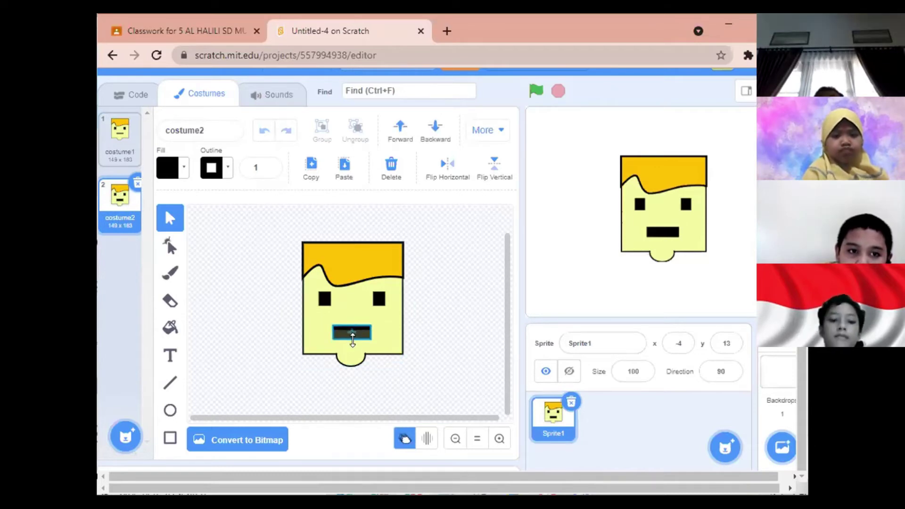
left_click_drag(353, 339, 352, 340)
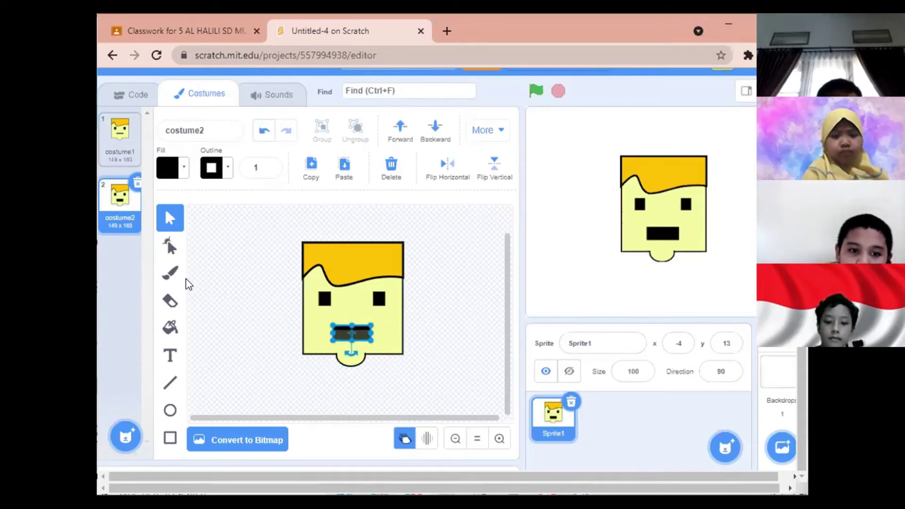
left_click(120, 137)
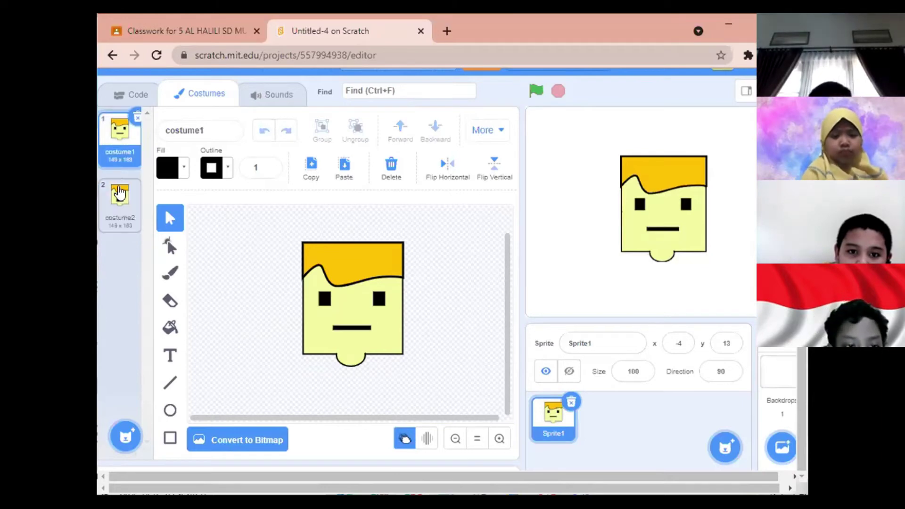
left_click(122, 214)
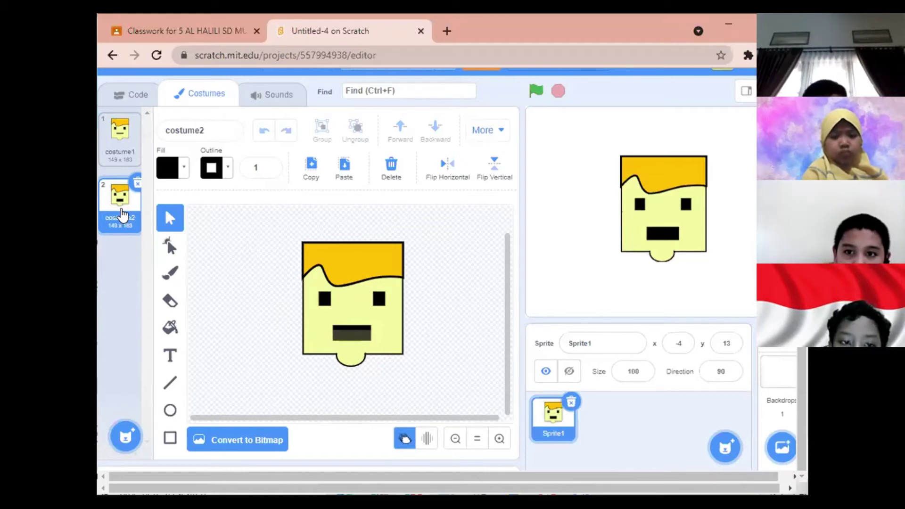
- Duplicate costume2 and slightly reduce the height of the mouth rectangle from below in the copy
right_click(122, 215)
left_click(149, 227)
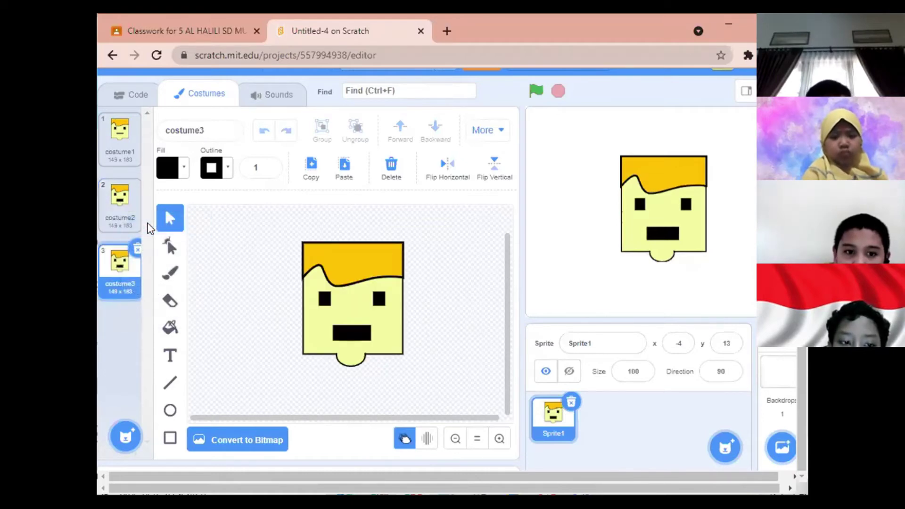
left_click(346, 335)
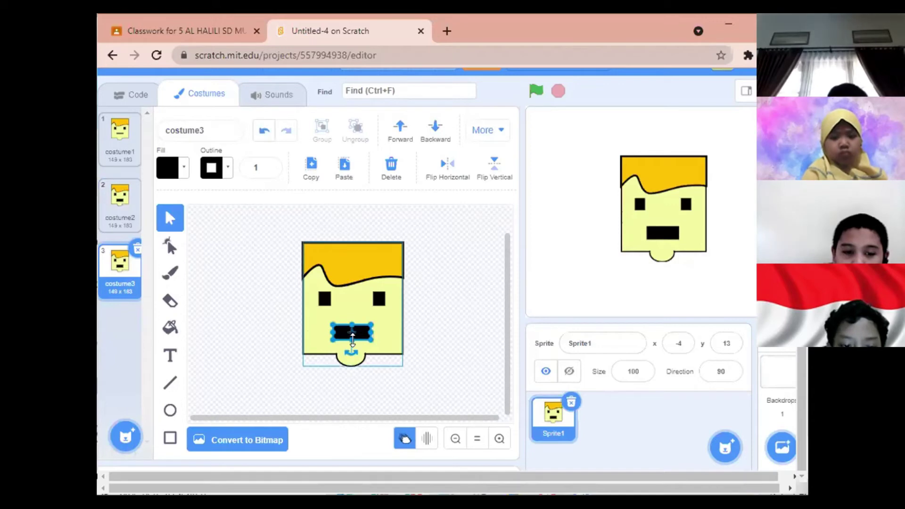
left_click_drag(353, 338, 352, 333)
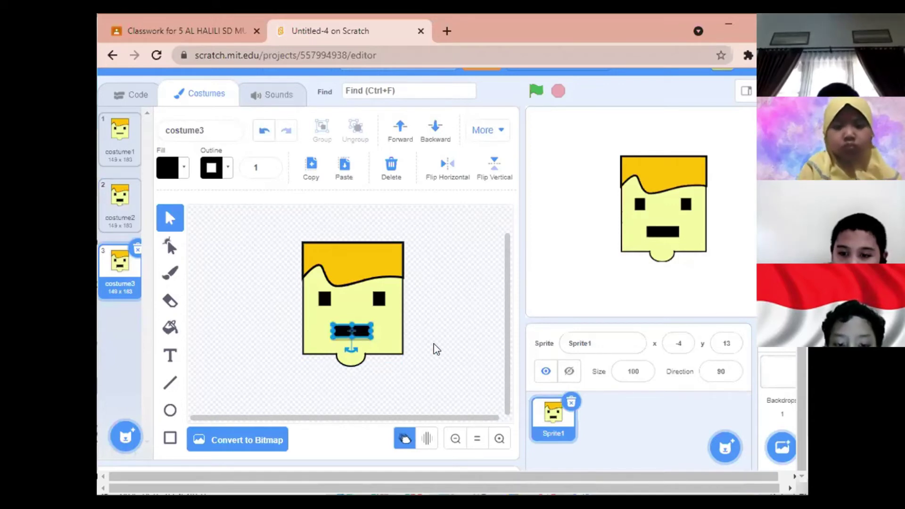
- Duplicate costume3, shrink the copy's mouth to a small black square and centre it below the eyes
right_click(130, 282)
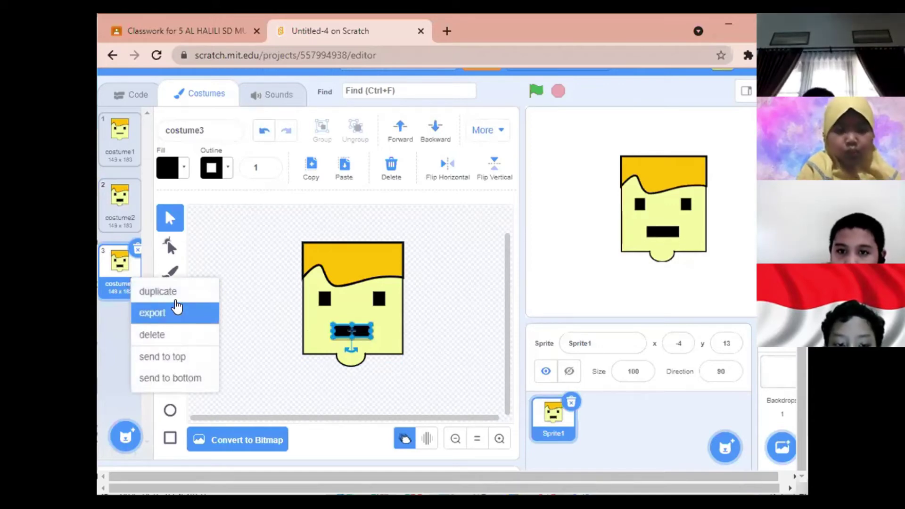
left_click(179, 292)
left_click(359, 332)
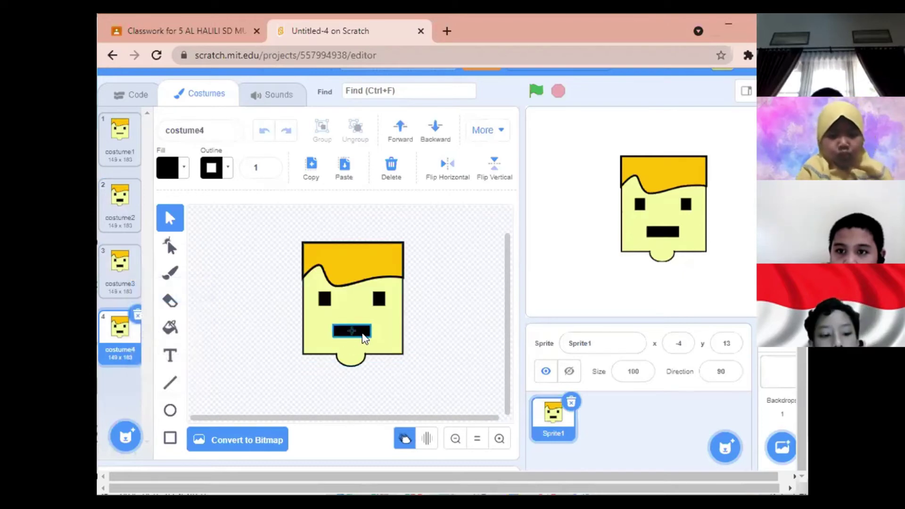
left_click_drag(371, 330, 344, 329)
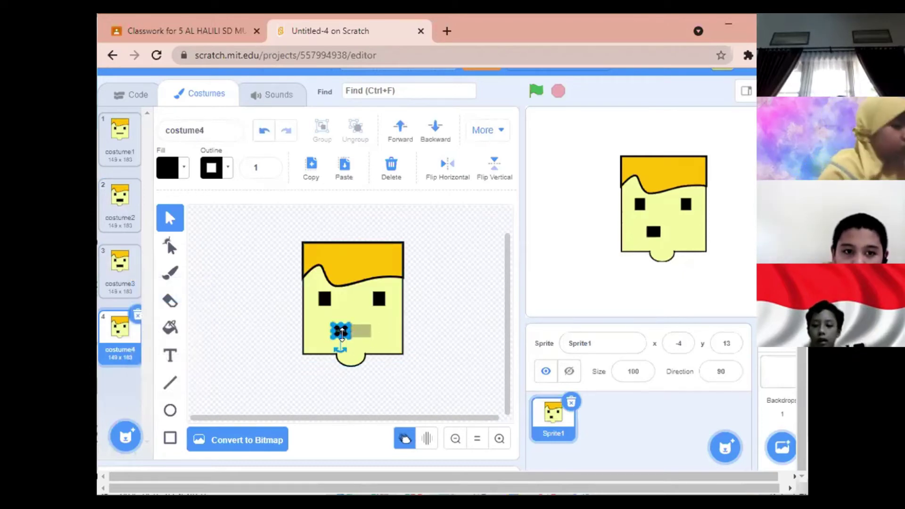
left_click(499, 441)
left_click(499, 441)
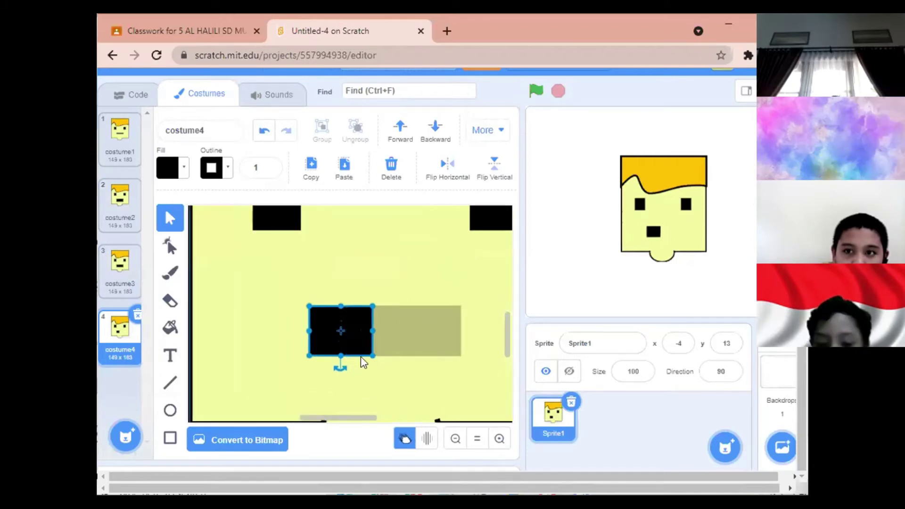
left_click_drag(347, 336, 392, 310)
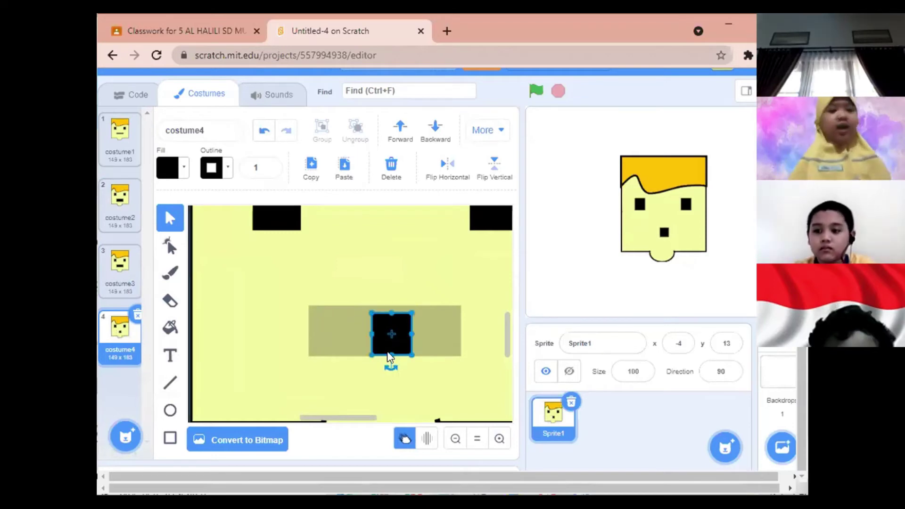
- Step through costume1 to costume4 to examine how the mouth changes from frame to frame
left_click(118, 198)
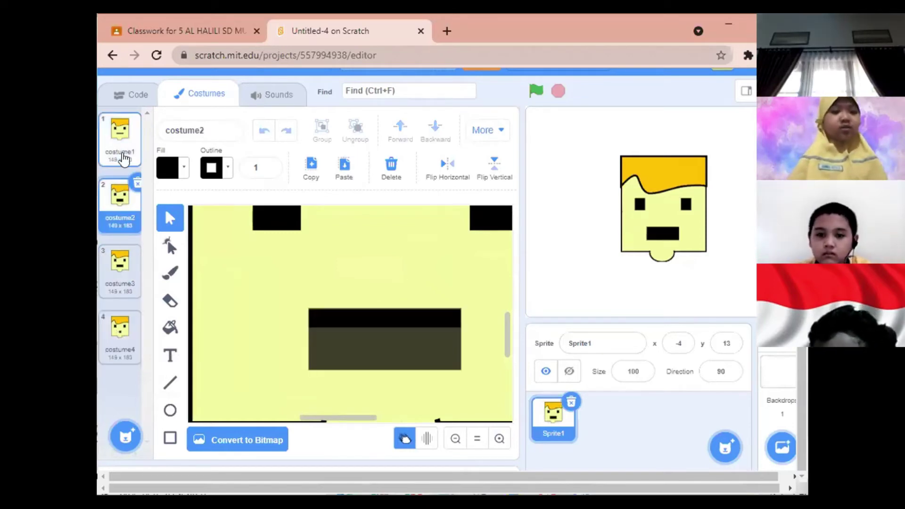
left_click(124, 152)
left_click(121, 210)
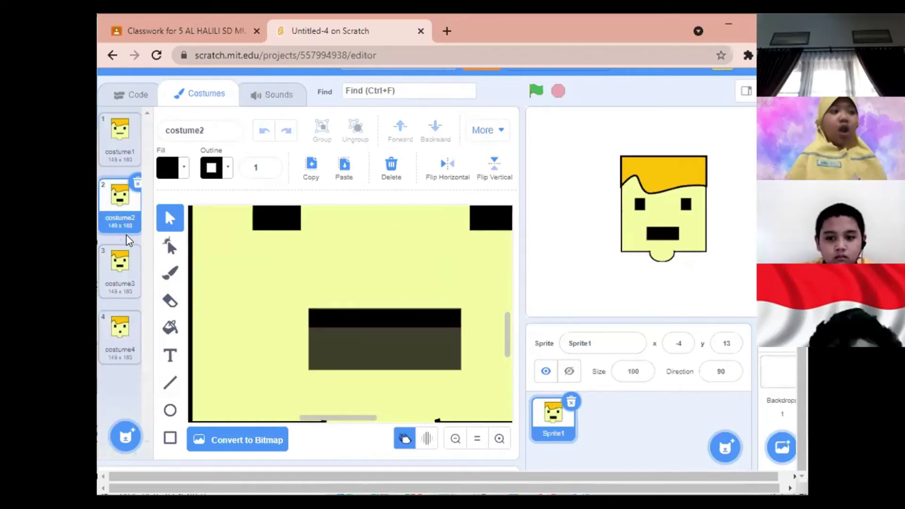
left_click(125, 266)
left_click(119, 336)
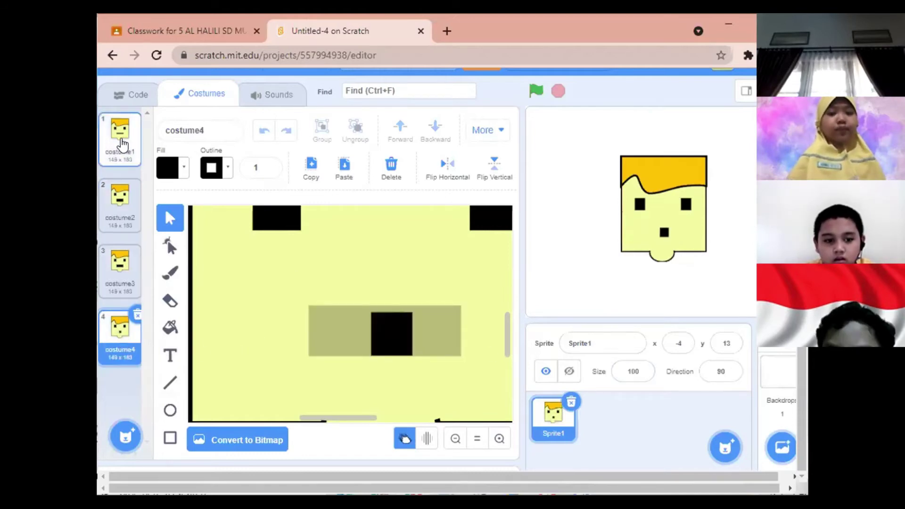
left_click(121, 266)
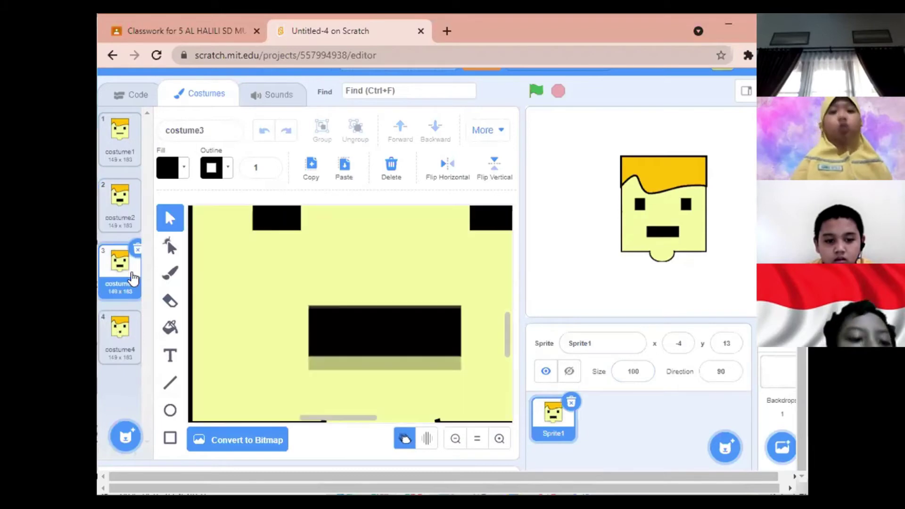
left_click(127, 325)
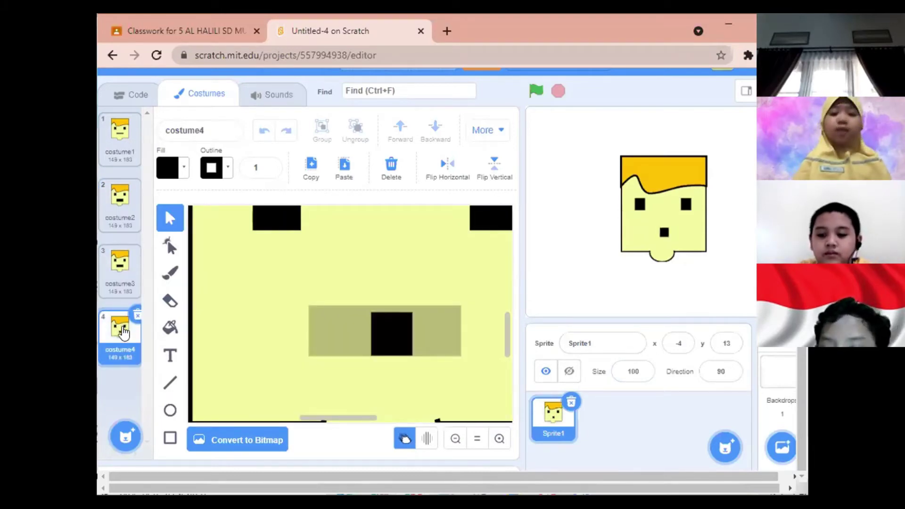
- Duplicate costume4 and widen the copy's small square mouth on both sides into a wide rectangle
right_click(123, 339)
left_click(139, 353)
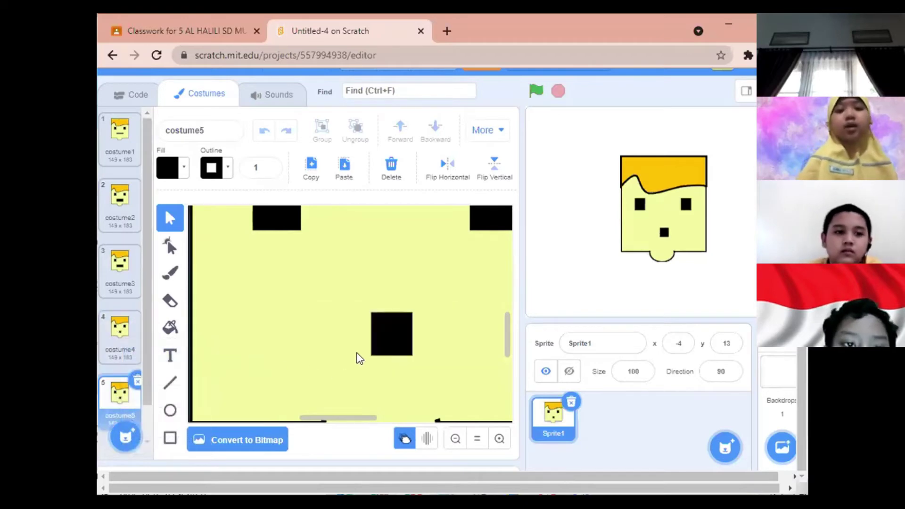
left_click(383, 338)
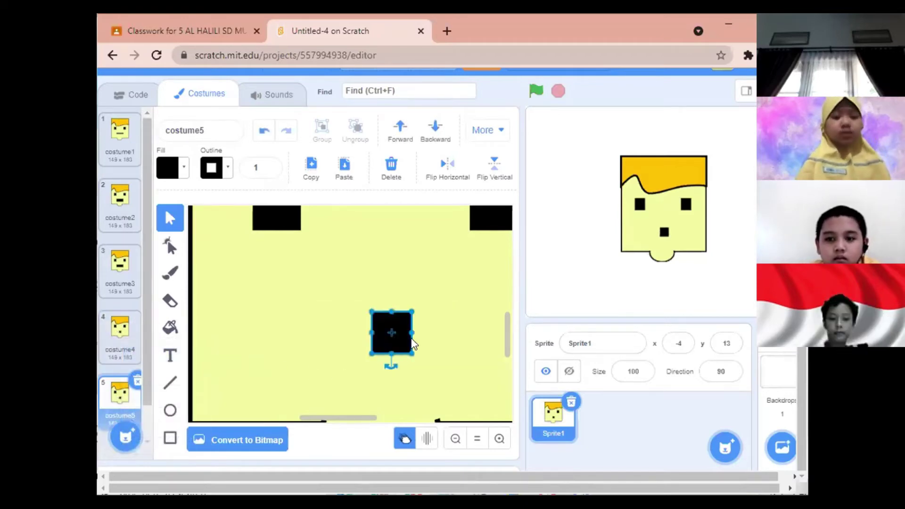
left_click_drag(411, 333, 440, 339)
left_click_drag(380, 333, 312, 332)
left_click_drag(436, 331, 472, 336)
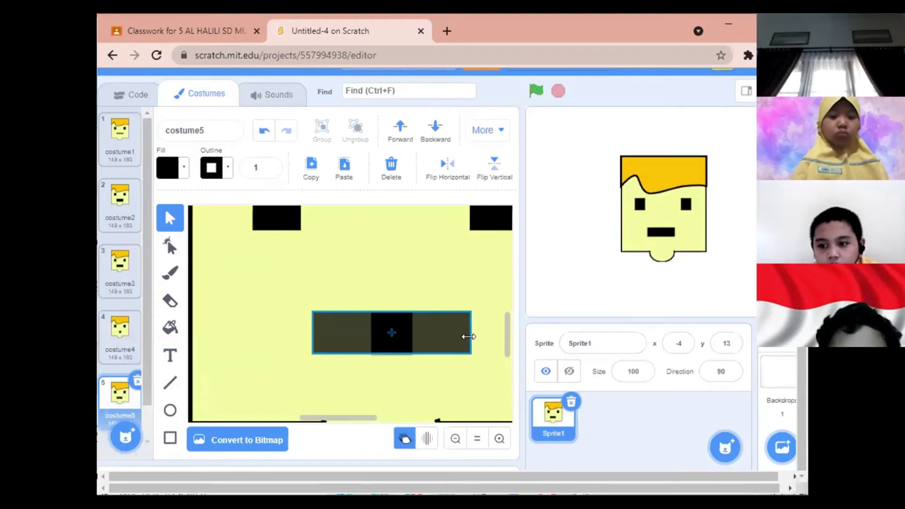
- Review costume1 to costume5 in order and extend the wide mouth in costume5 slightly downward
left_click(117, 151)
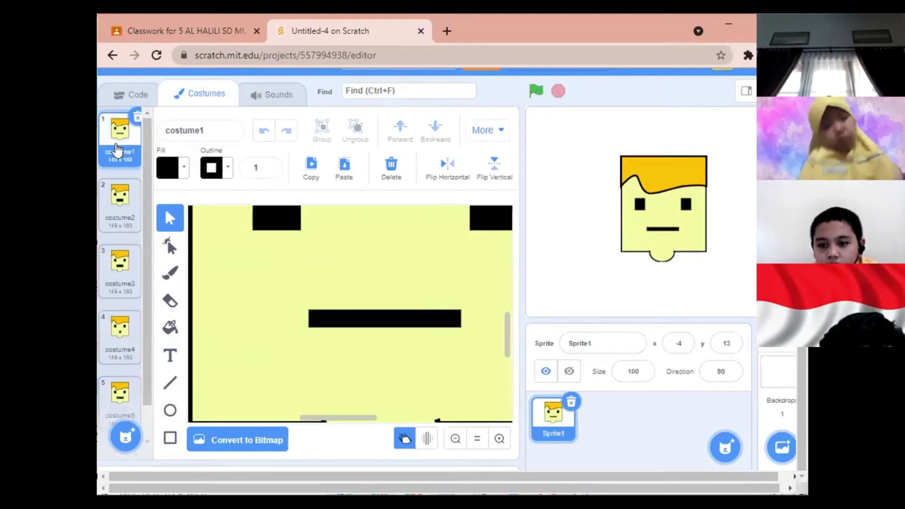
left_click(124, 207)
left_click(130, 272)
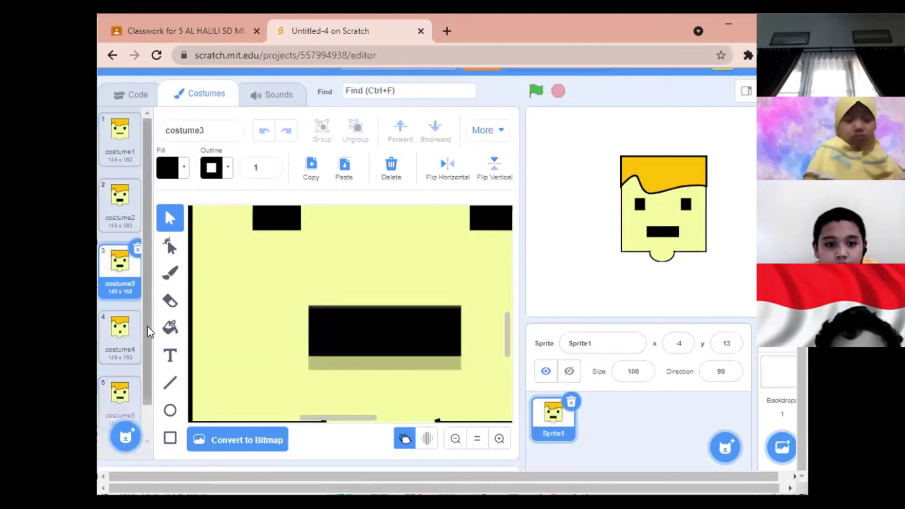
left_click(120, 332)
left_click(125, 396)
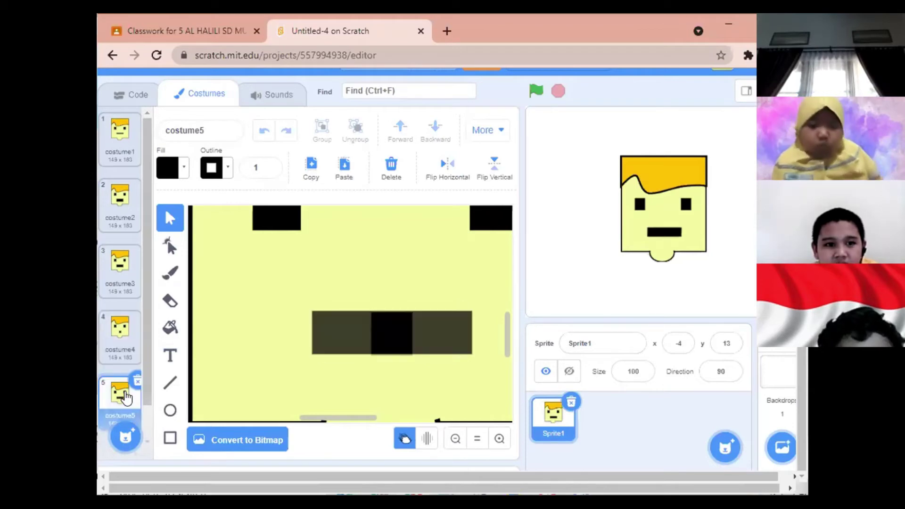
left_click(405, 337)
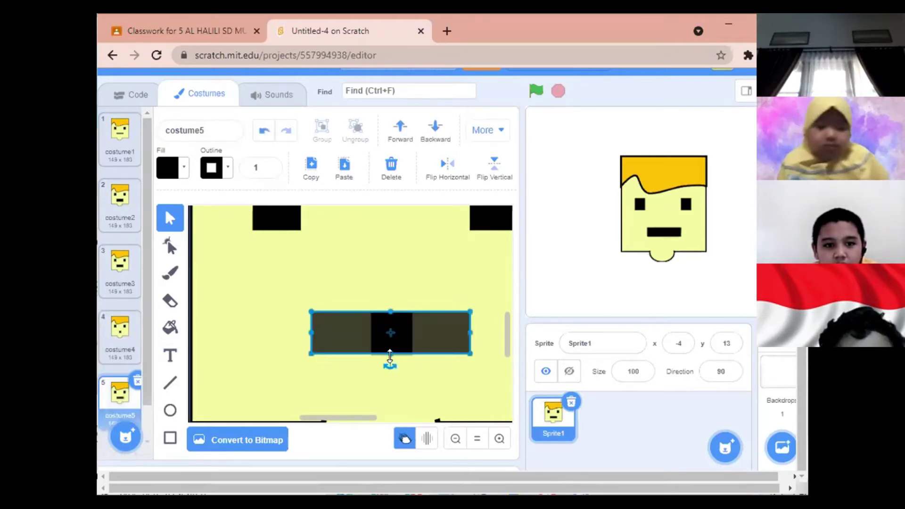
left_click_drag(389, 356, 390, 363)
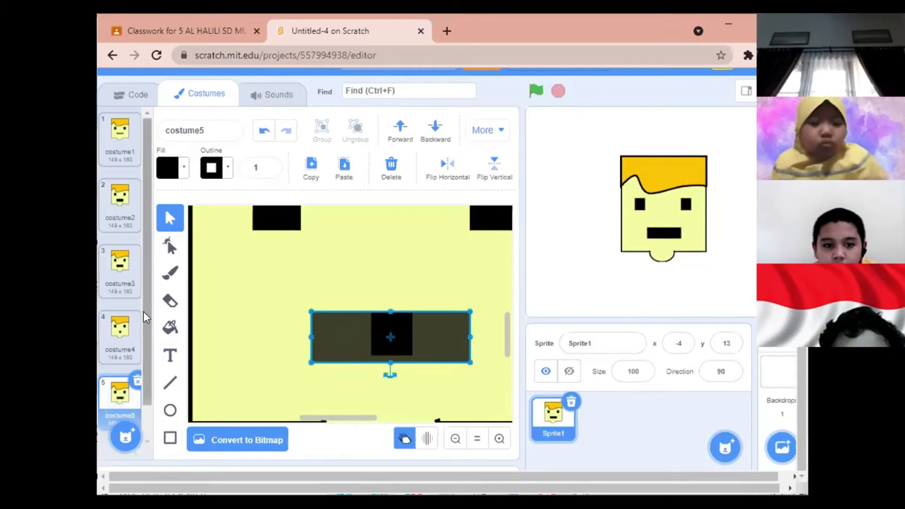
- Duplicate costume5 and flatten the copy's mouth from below to a thin line, comparing it with costume5
scroll(121, 363, "down", 1)
right_click(120, 363)
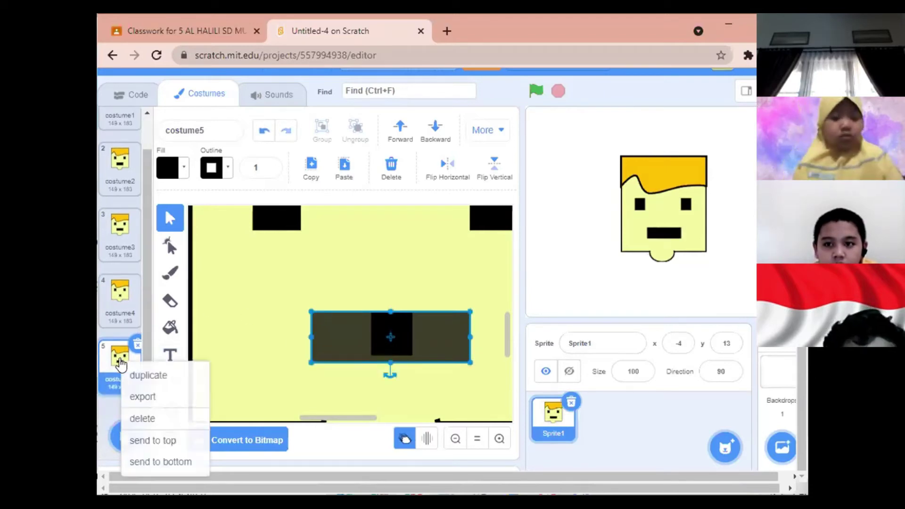
left_click(167, 376)
left_click(390, 347)
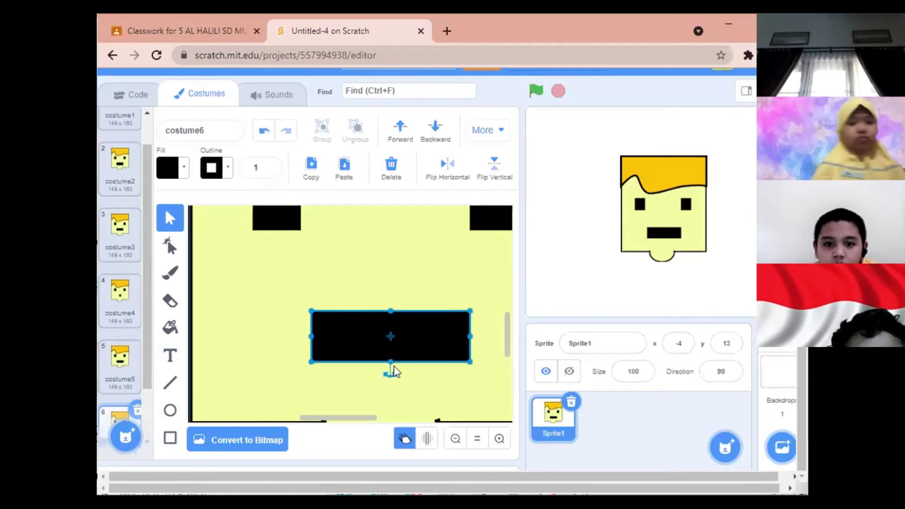
left_click_drag(391, 359, 392, 316)
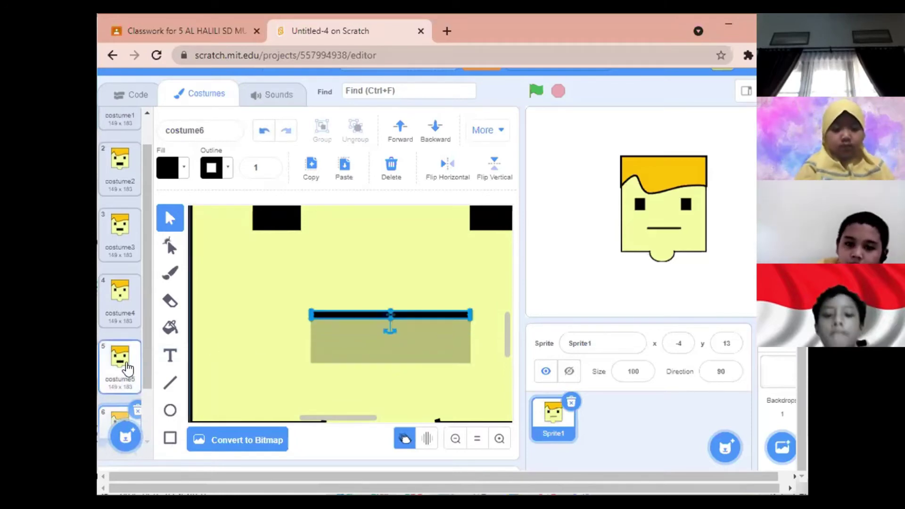
scroll(119, 358, "down", 2)
left_click(120, 297)
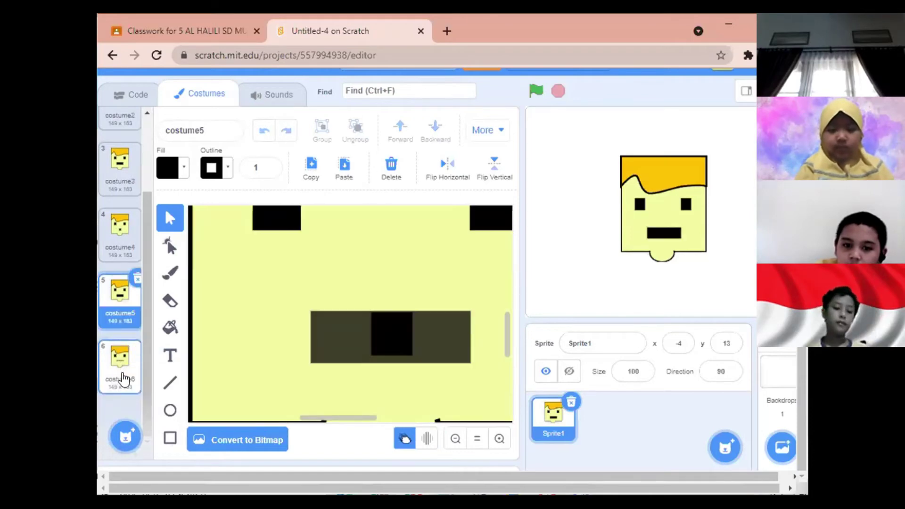
left_click(124, 367)
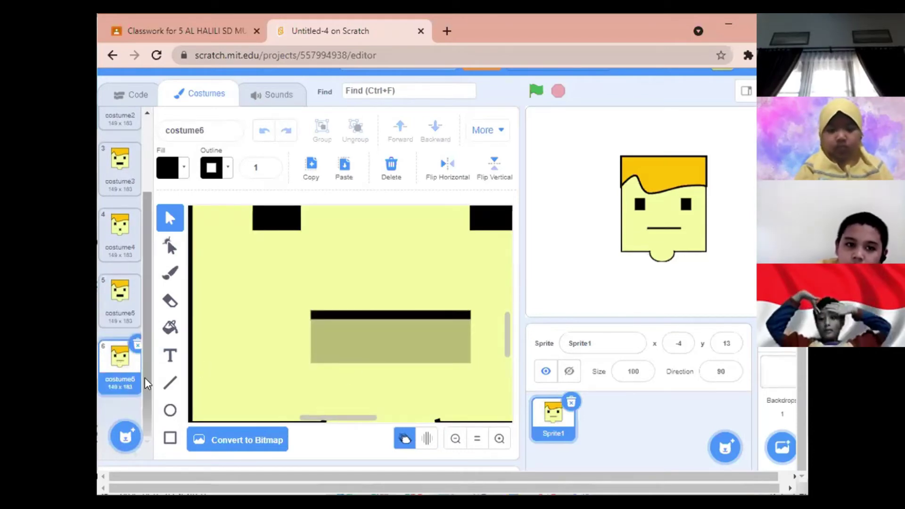
- Duplicate costume6 and stretch the copy's thin mouth line downward into an open rectangle
right_click(133, 375)
left_click(134, 380)
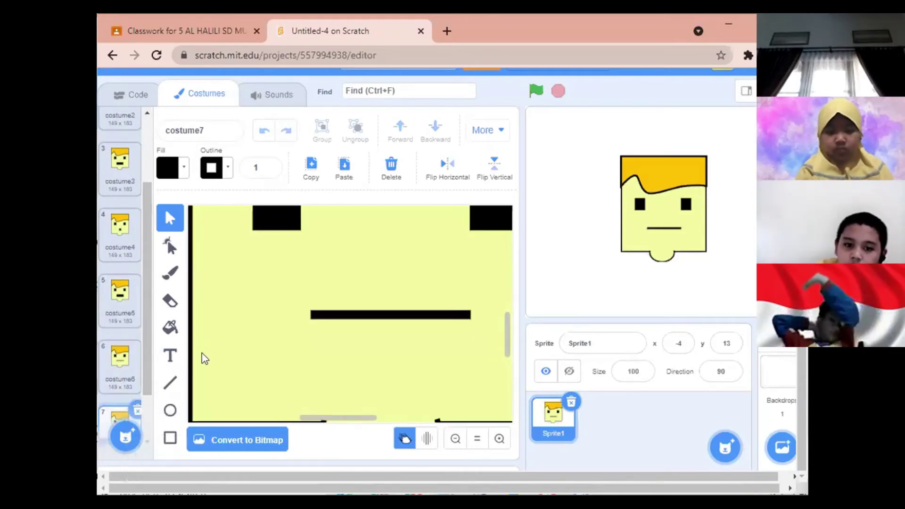
left_click(383, 315)
left_click(383, 315)
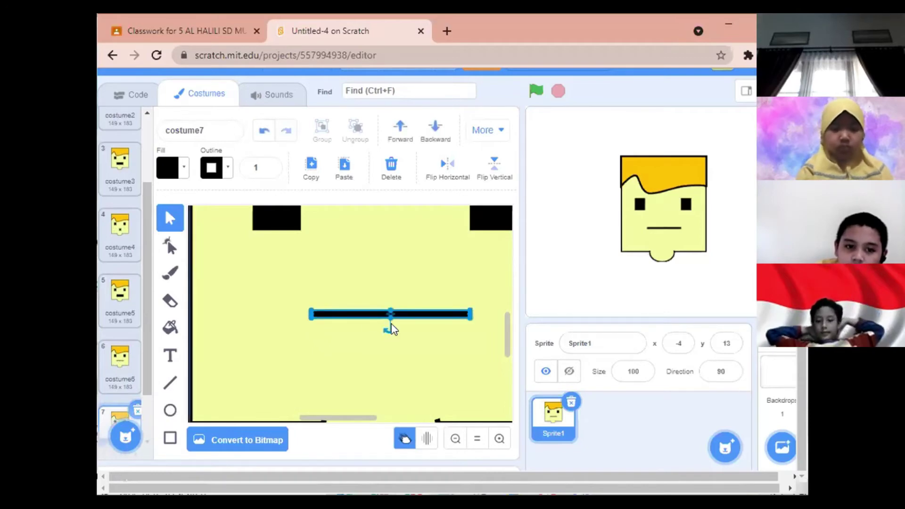
left_click_drag(387, 319, 387, 354)
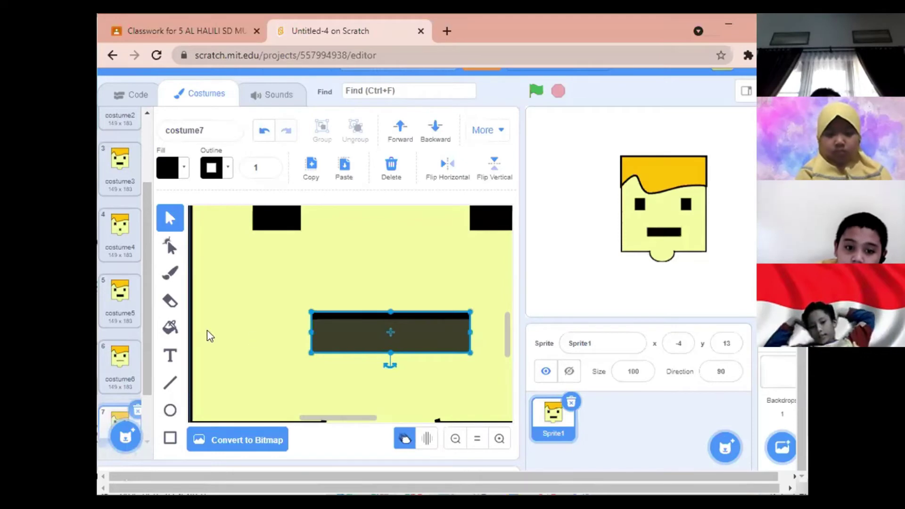
- Duplicate costume7 and extend the copy's mouth rectangle a little further down
scroll(137, 356, "down", 1)
scroll(137, 357, "down", 2)
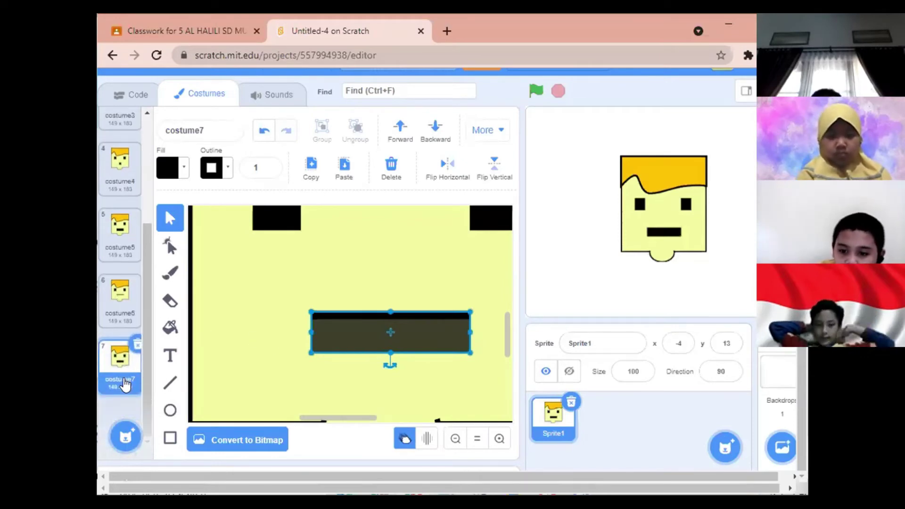
right_click(126, 380)
left_click(177, 389)
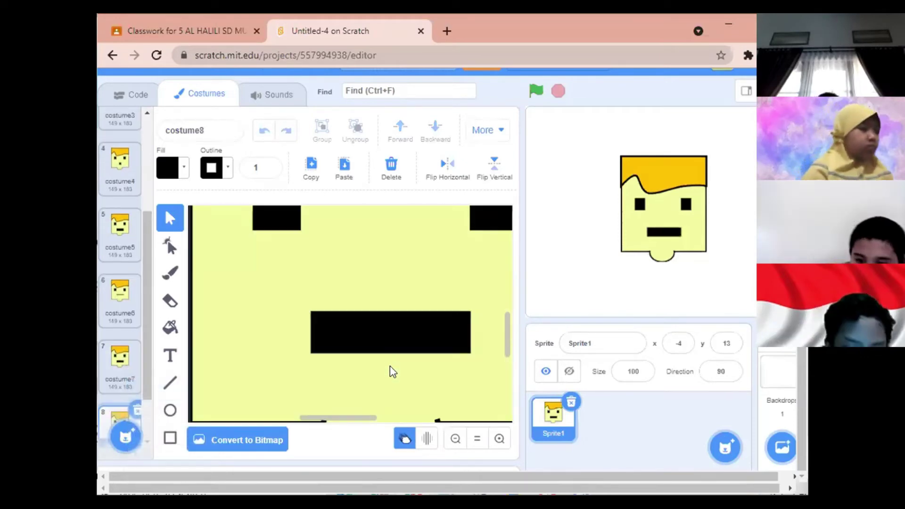
left_click(394, 337)
left_click_drag(391, 353, 394, 368)
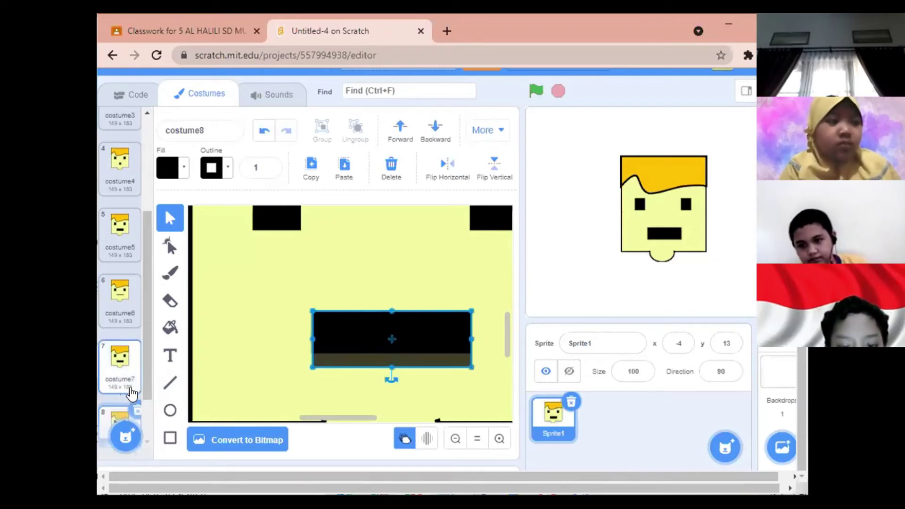
- Duplicate costume8 and make the copy's mouth slightly taller by extending its lower edge
scroll(147, 365, "down", 2)
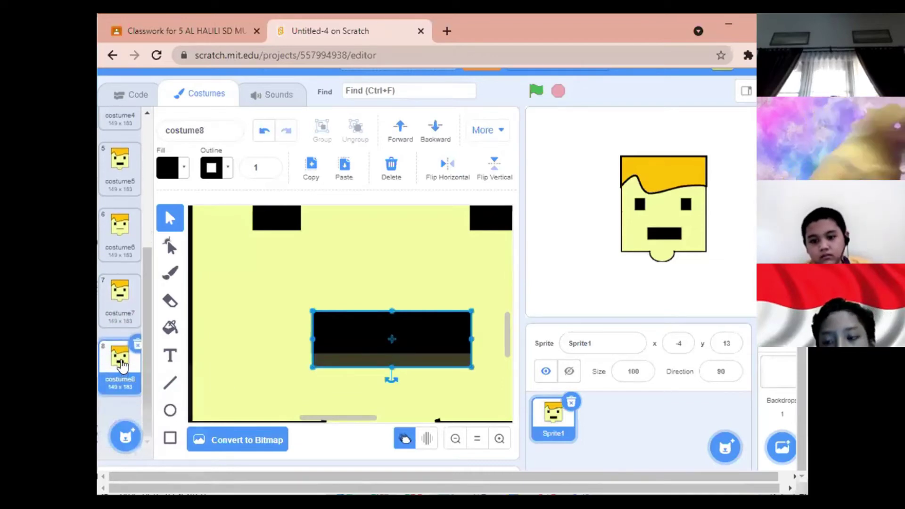
right_click(121, 365)
left_click(147, 376)
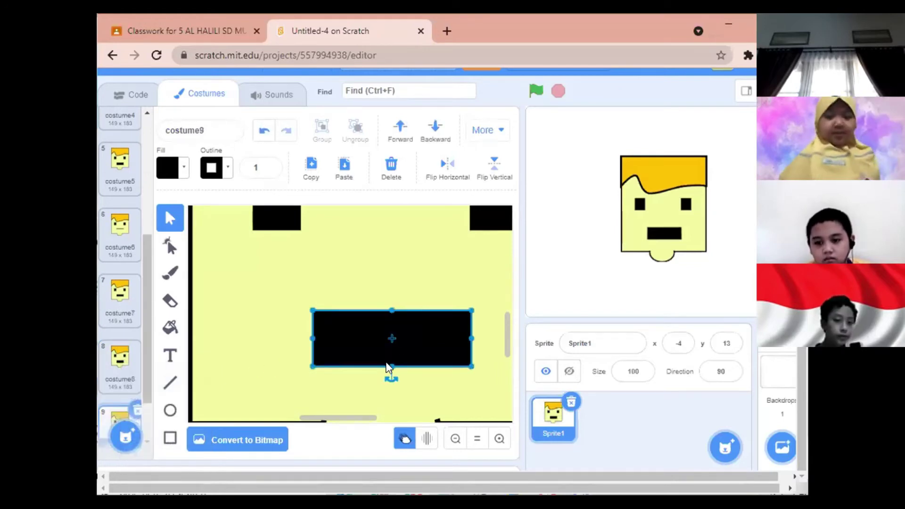
left_click_drag(391, 365, 391, 375)
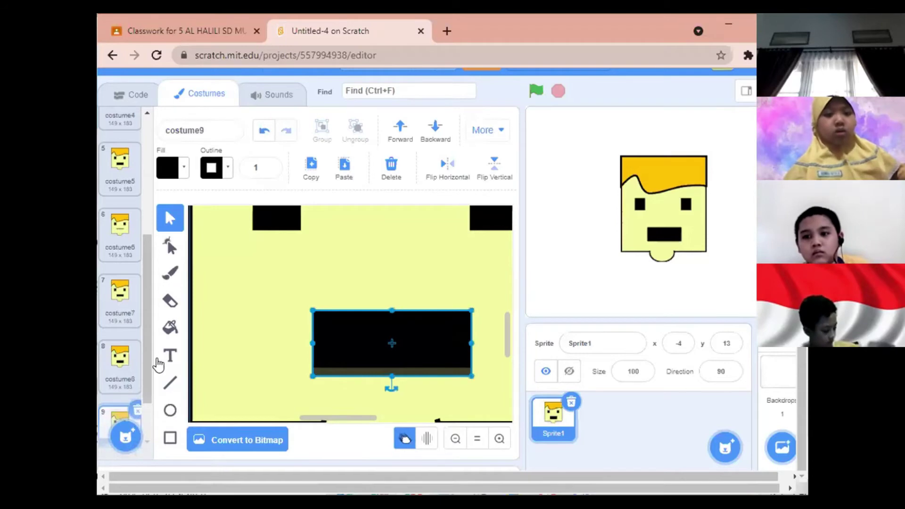
- Duplicate costume9 and collapse the copy's tall mouth upward into a thin closed line
scroll(141, 391, "down", 1)
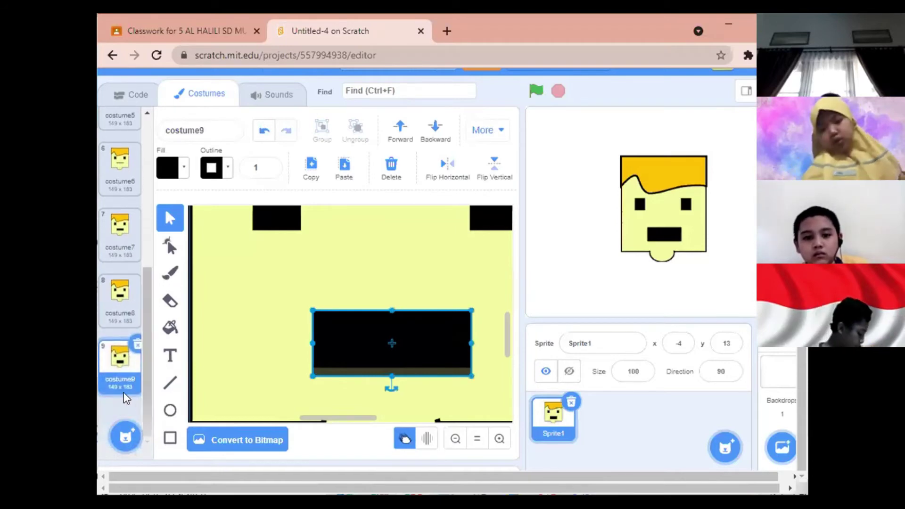
right_click(121, 383)
left_click(144, 393)
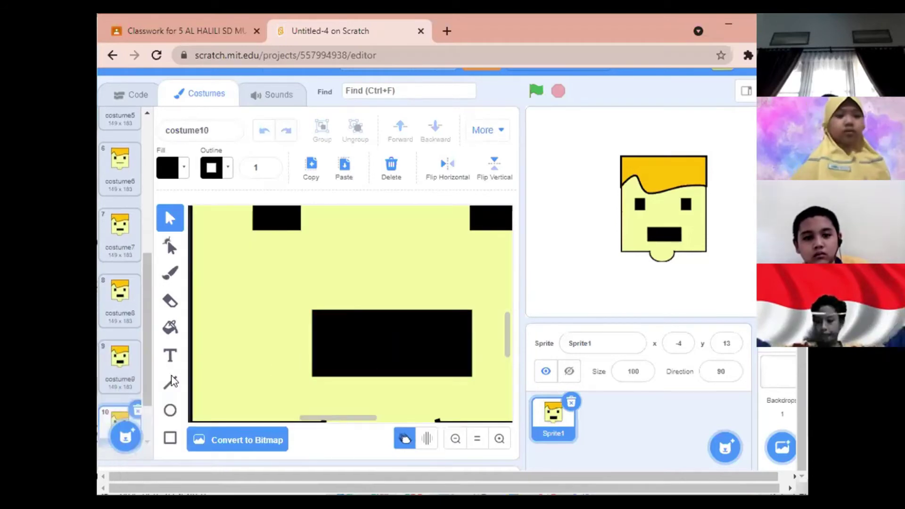
left_click(384, 354)
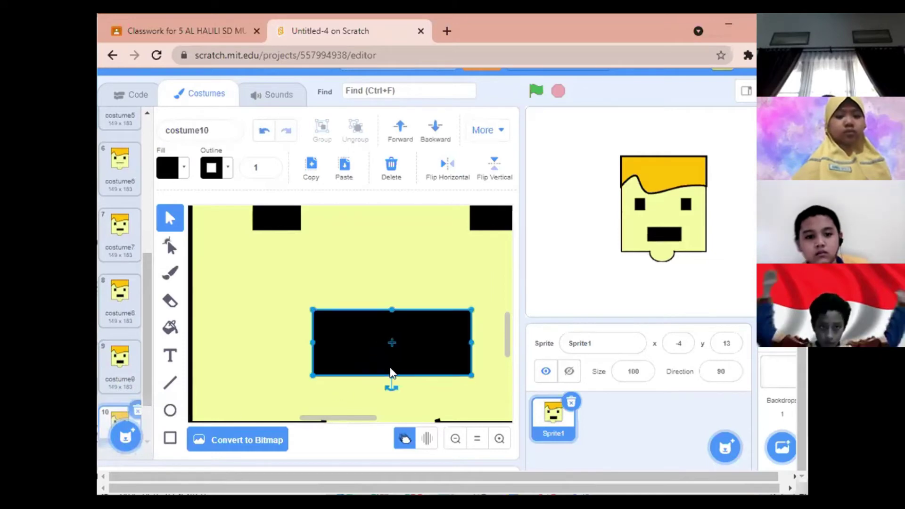
left_click_drag(391, 373, 391, 314)
- Duplicate costume10, stretch the copy's thin mouth downward into a thick open rectangle, and return to costume1
scroll(122, 377, "down", 2)
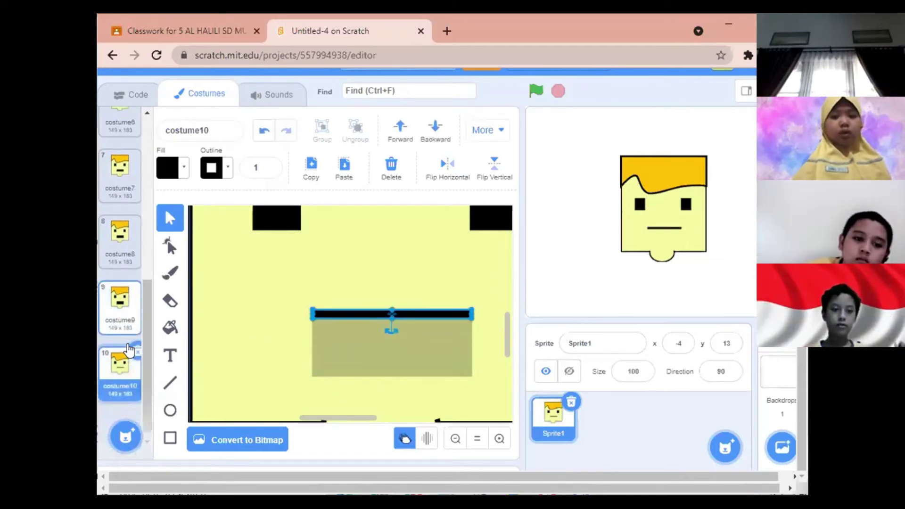
right_click(120, 378)
left_click(142, 388)
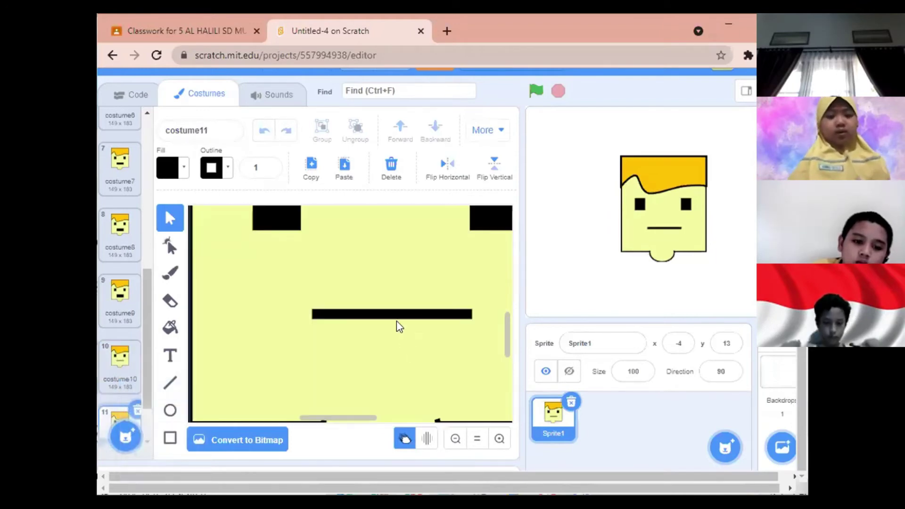
left_click(393, 324)
left_click_drag(392, 316, 393, 366)
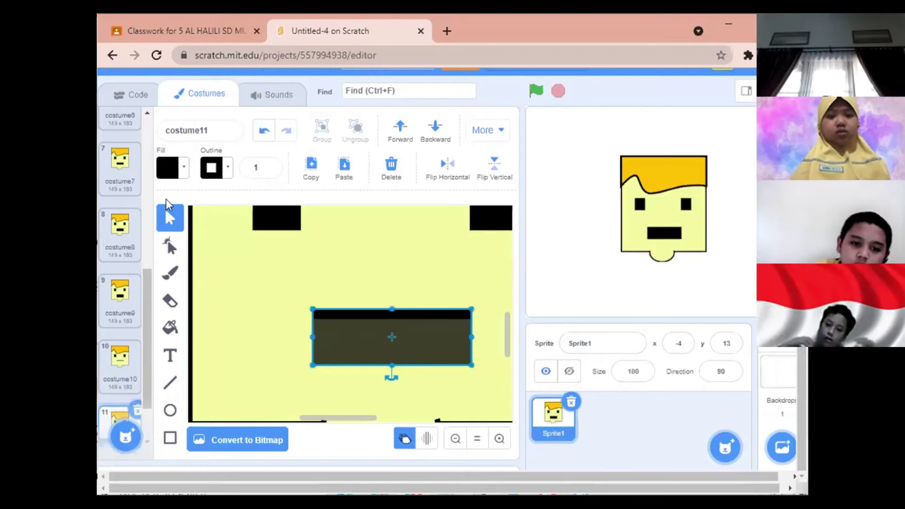
scroll(120, 189, "up", 7)
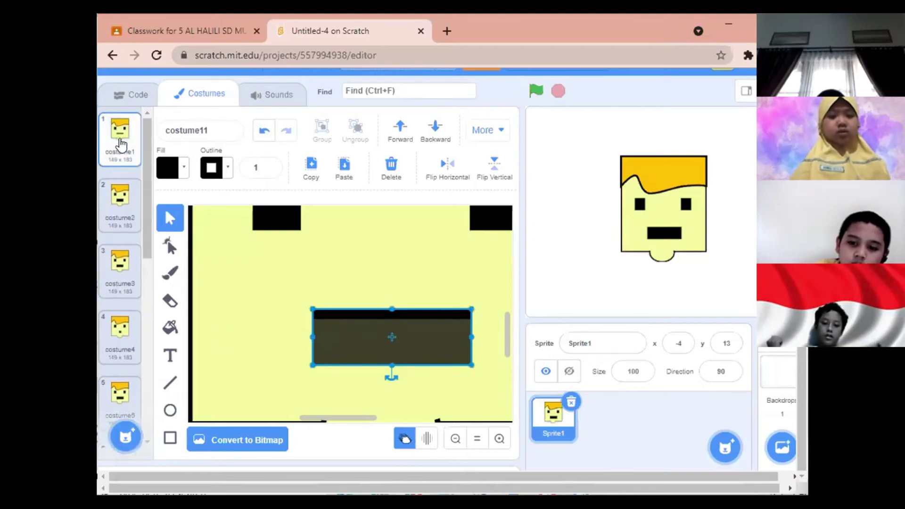
left_click(122, 162)
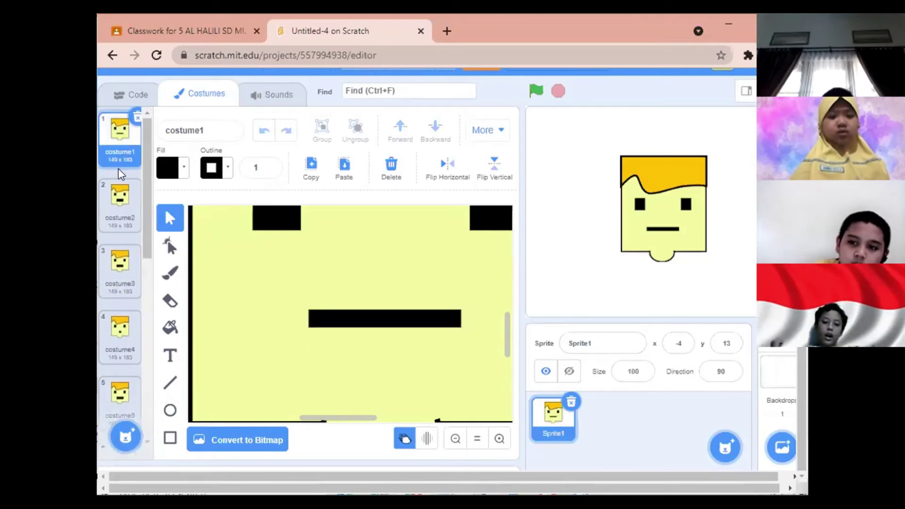
- Review the mouth shapes of costume2 through costume11 in sequence
left_click(121, 198)
left_click(123, 296)
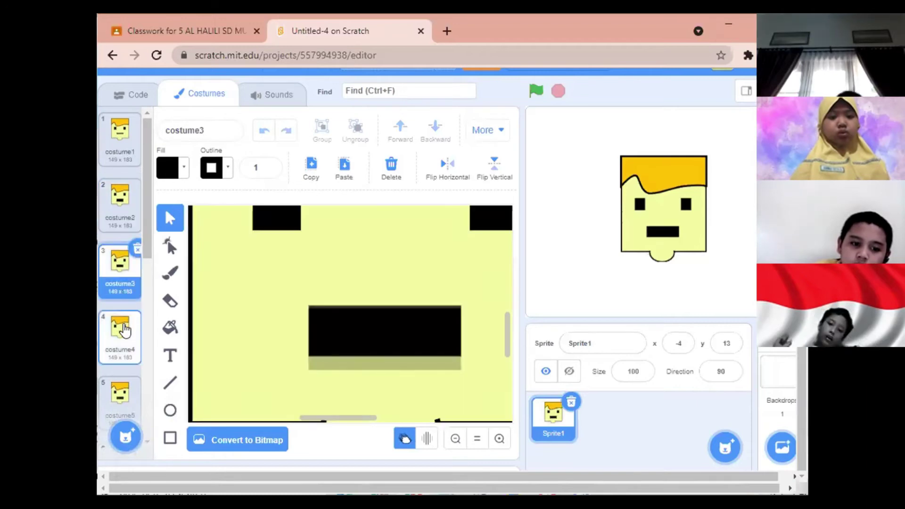
left_click(120, 341)
scroll(118, 301, "down", 3)
left_click(117, 294)
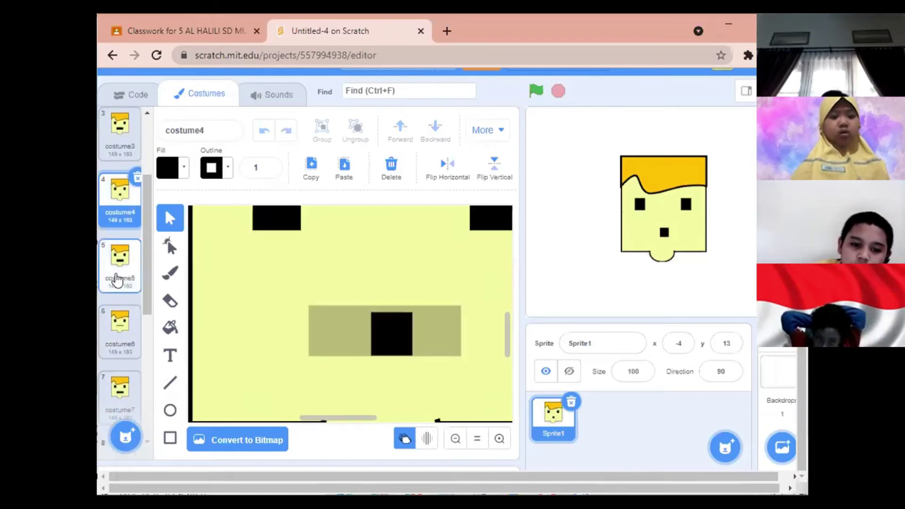
left_click(120, 330)
scroll(125, 343, "down", 2)
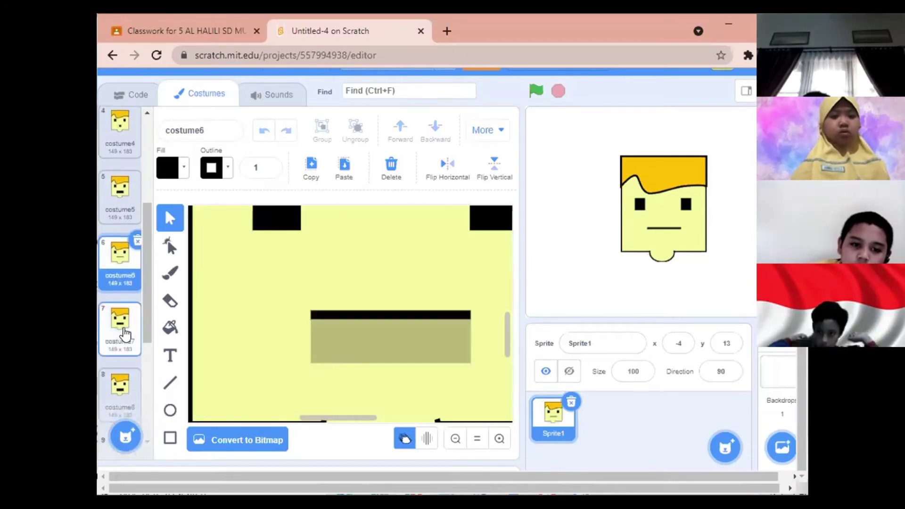
left_click(125, 337)
left_click(129, 395)
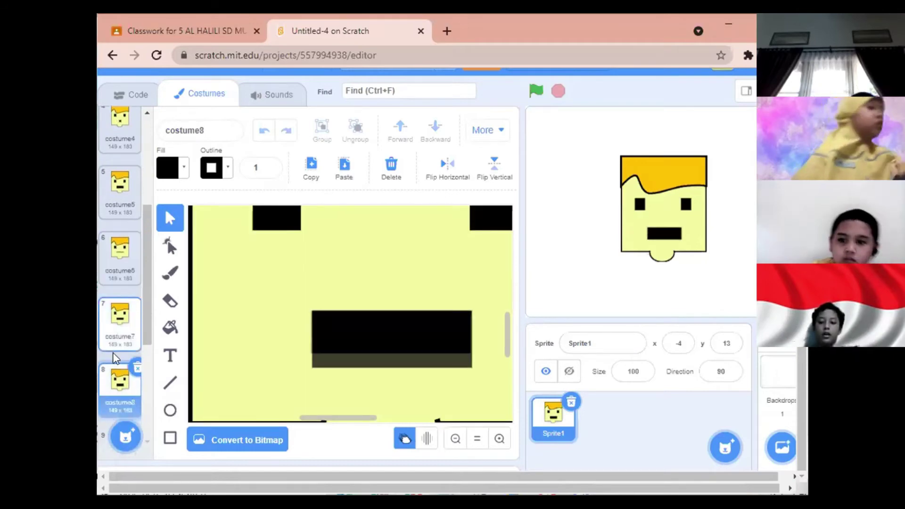
scroll(125, 386, "down", 2)
left_click(123, 384)
scroll(121, 379, "down", 2)
scroll(122, 379, "down", 2)
left_click(115, 317)
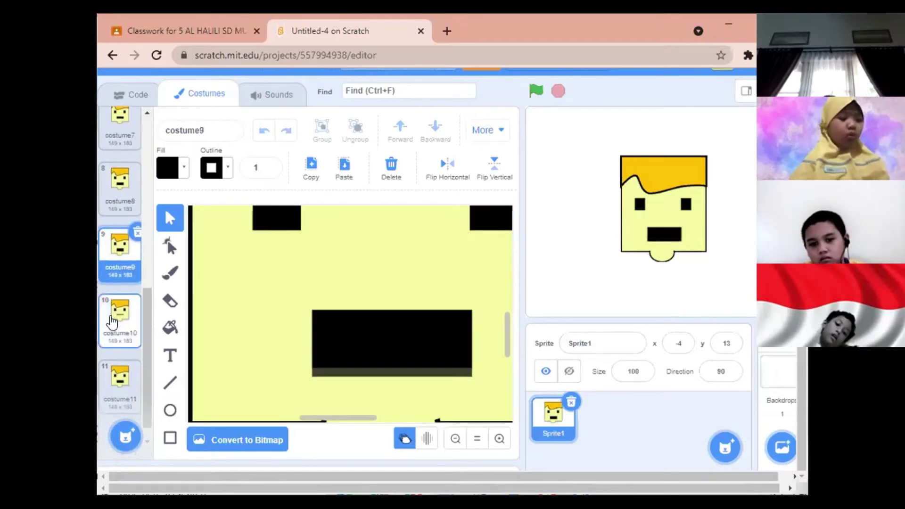
left_click(120, 377)
scroll(118, 370, "down", 1)
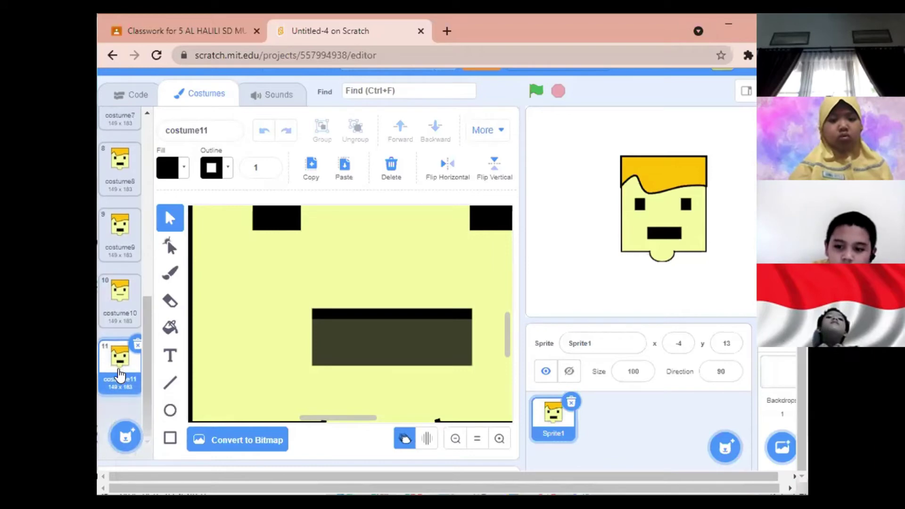
- Duplicate costume11, shorten the copy's mouth rectangle to roughly half its height from below, and return to costume1
right_click(115, 377)
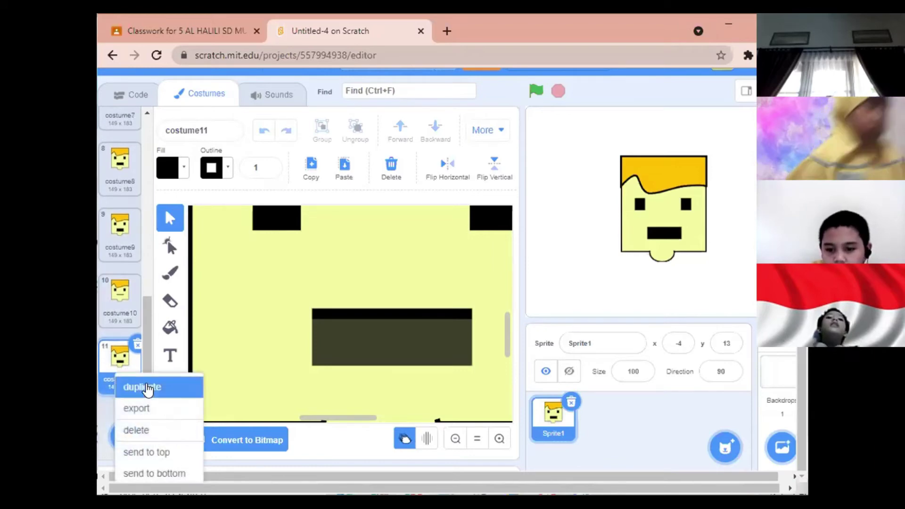
left_click(126, 384)
left_click(383, 343)
left_click_drag(389, 364, 400, 335)
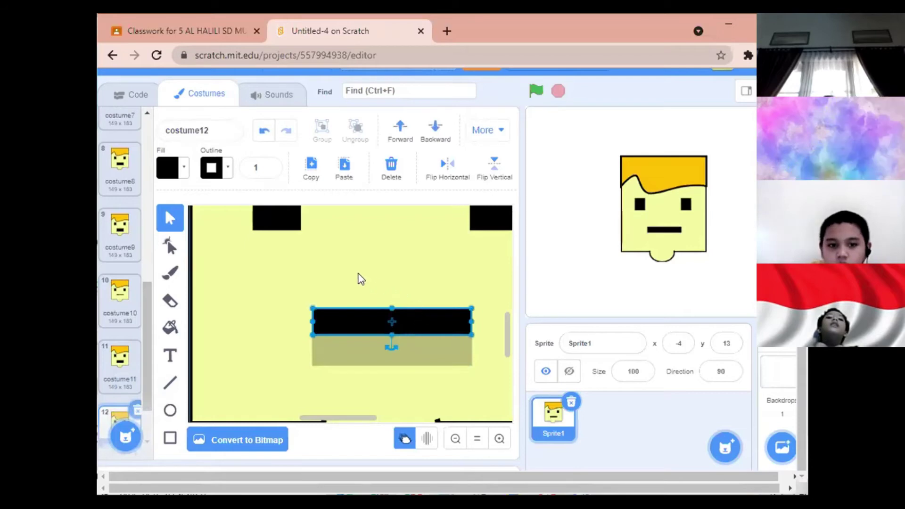
scroll(142, 212, "up", 5)
scroll(149, 227, "up", 5)
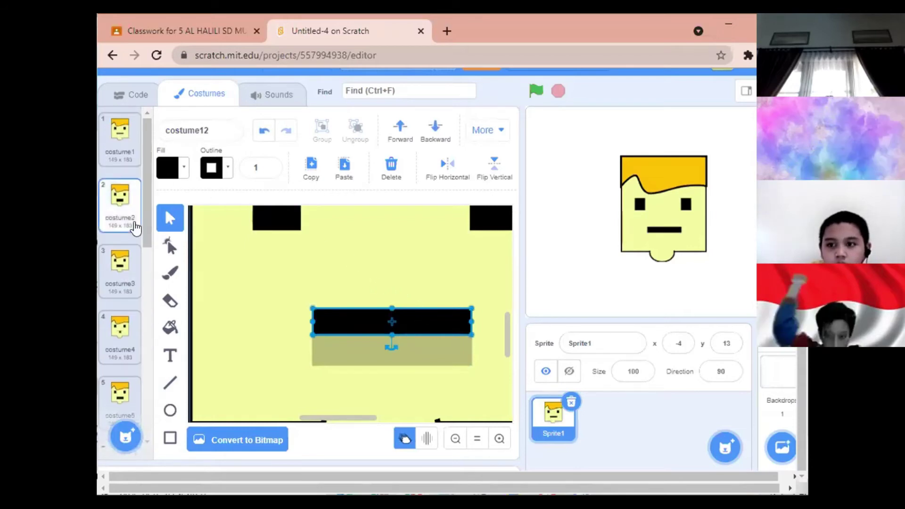
left_click(123, 164)
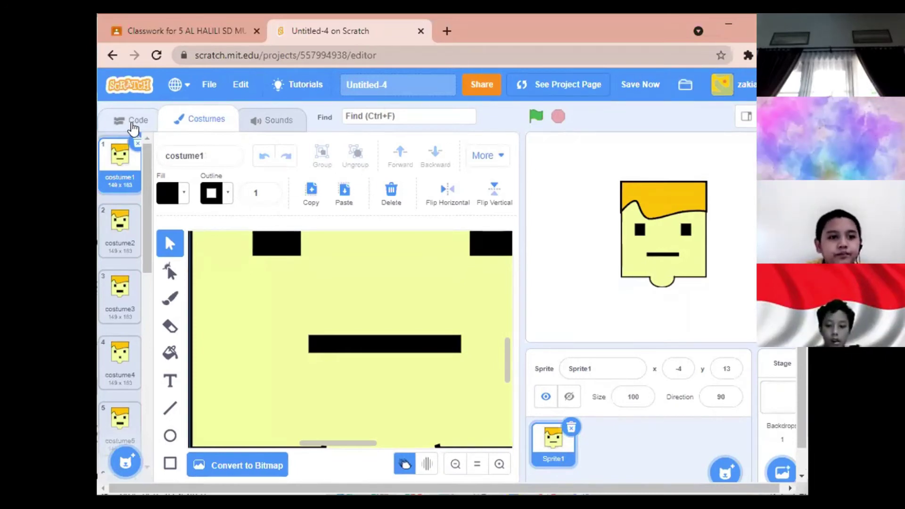
- Start a green-flag script for the face sprite that switches the costume to costume1
left_click(112, 125)
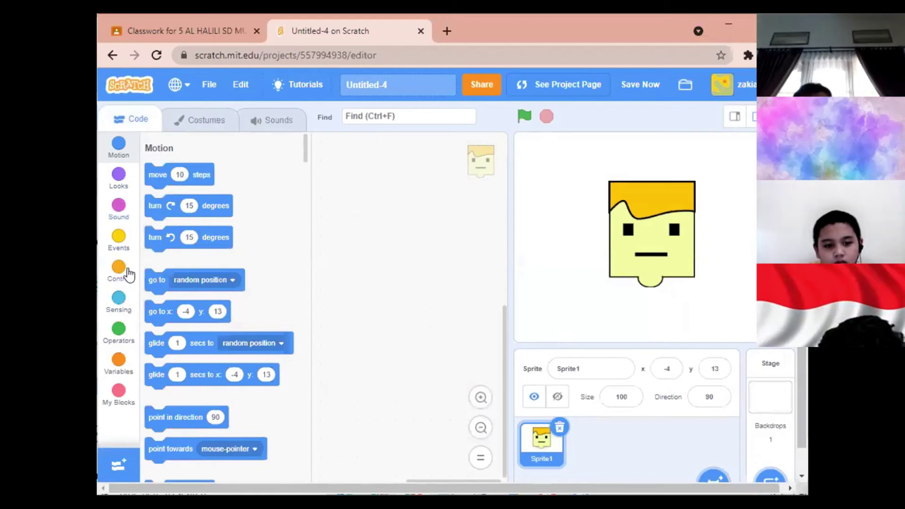
left_click(121, 240)
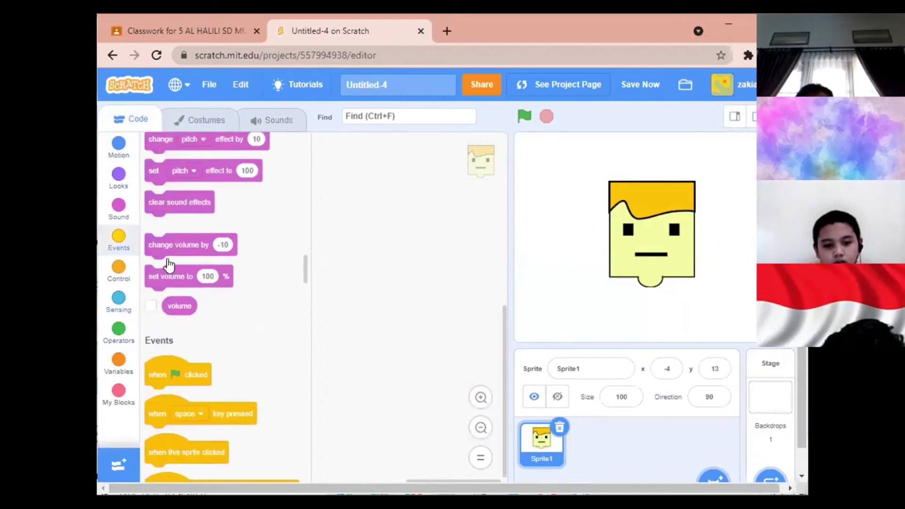
left_click_drag(174, 178, 369, 213)
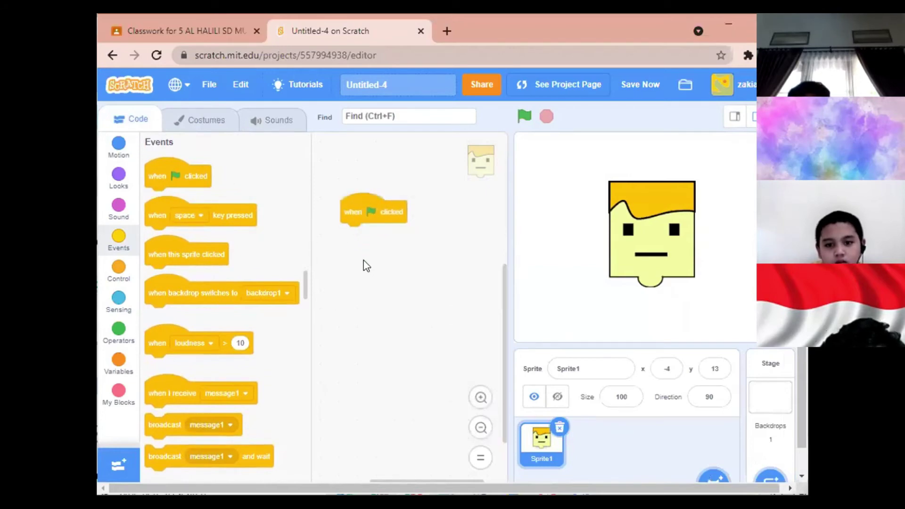
left_click(120, 177)
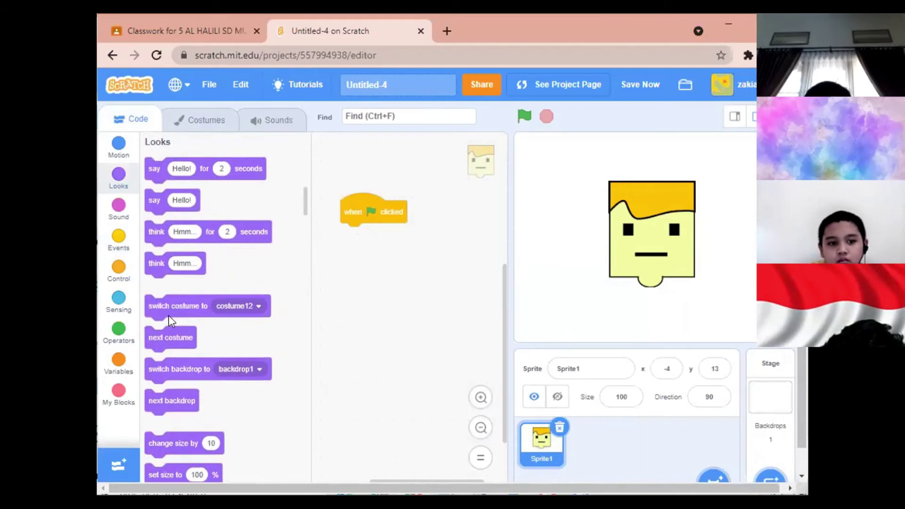
left_click_drag(232, 308, 428, 236)
left_click(454, 235)
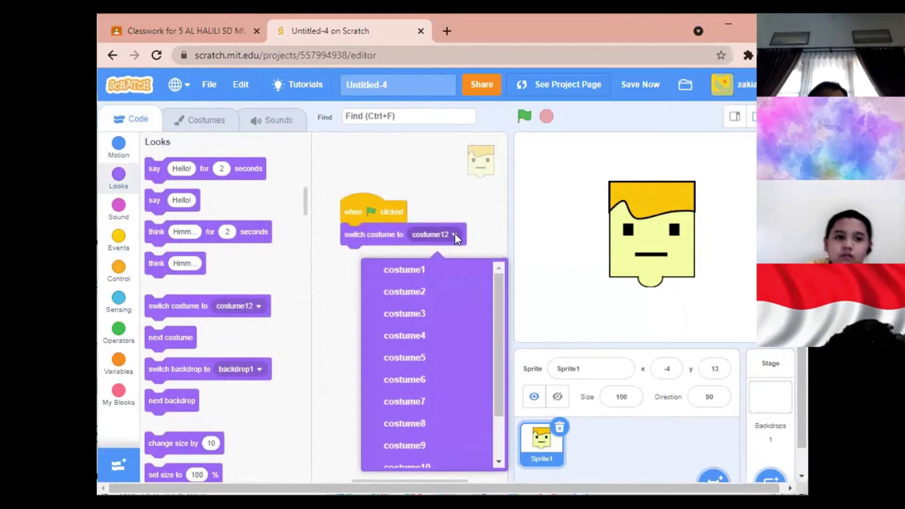
left_click(442, 272)
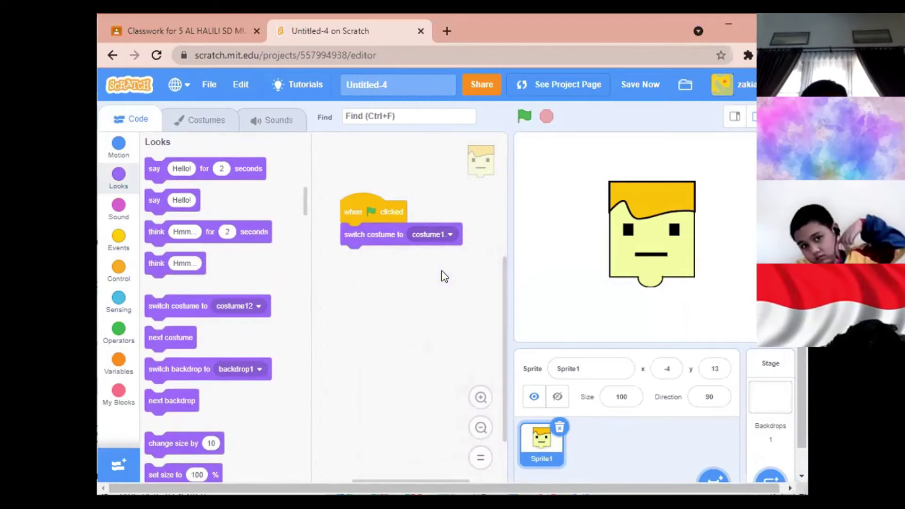
- Check the costume list and attach a repeat loop beneath the switch costume block
left_click(213, 124)
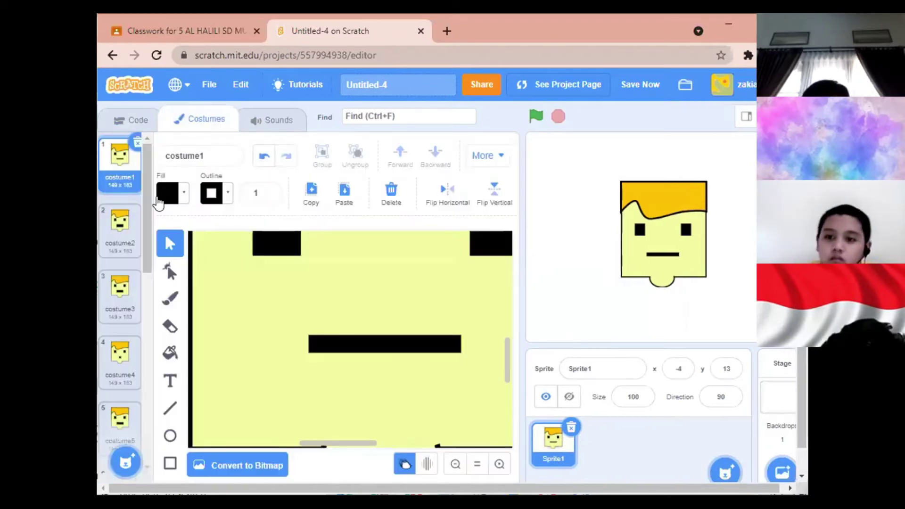
scroll(124, 180, "down", 10)
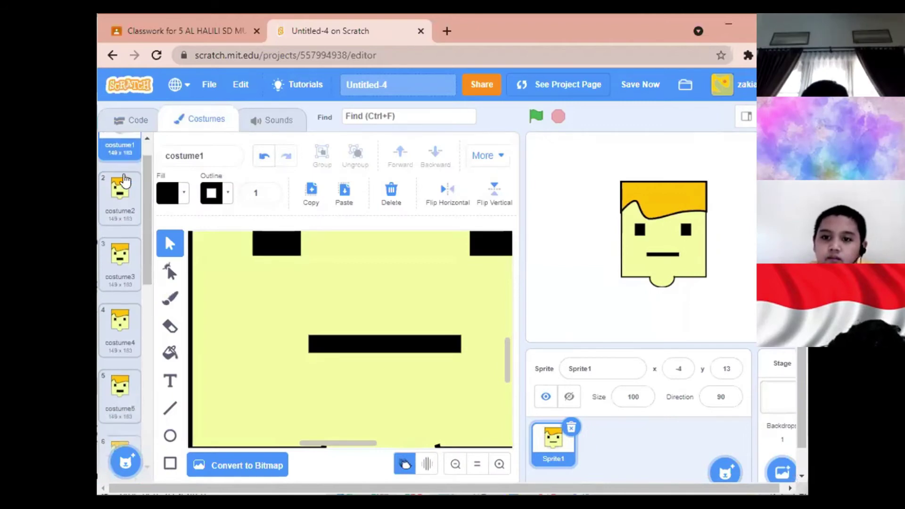
scroll(127, 188, "up", 10)
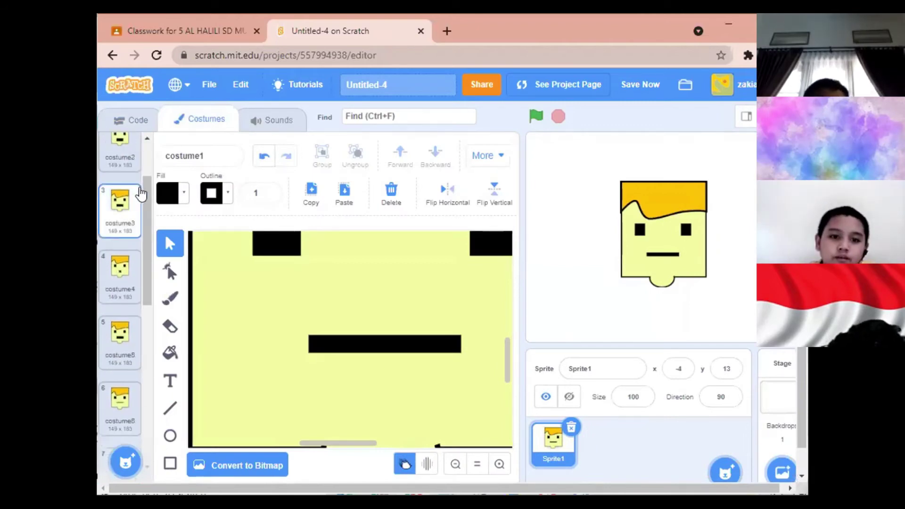
left_click(138, 121)
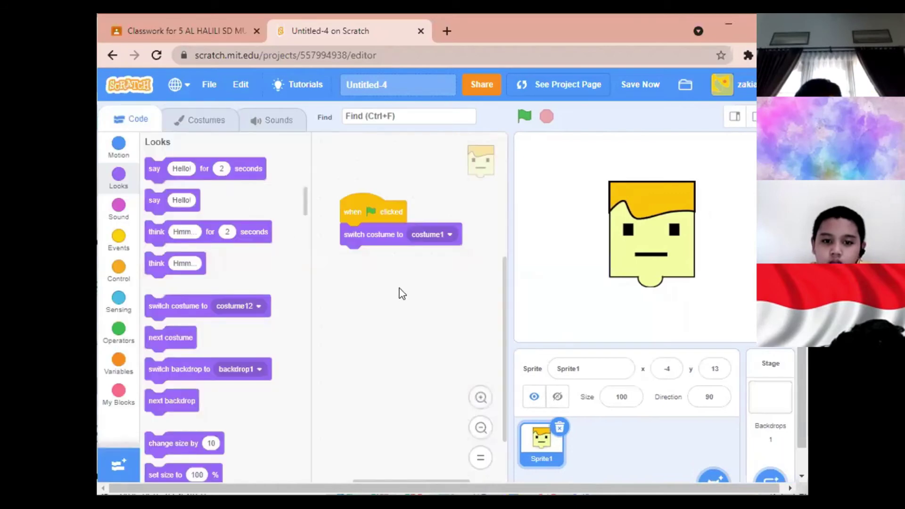
left_click(119, 237)
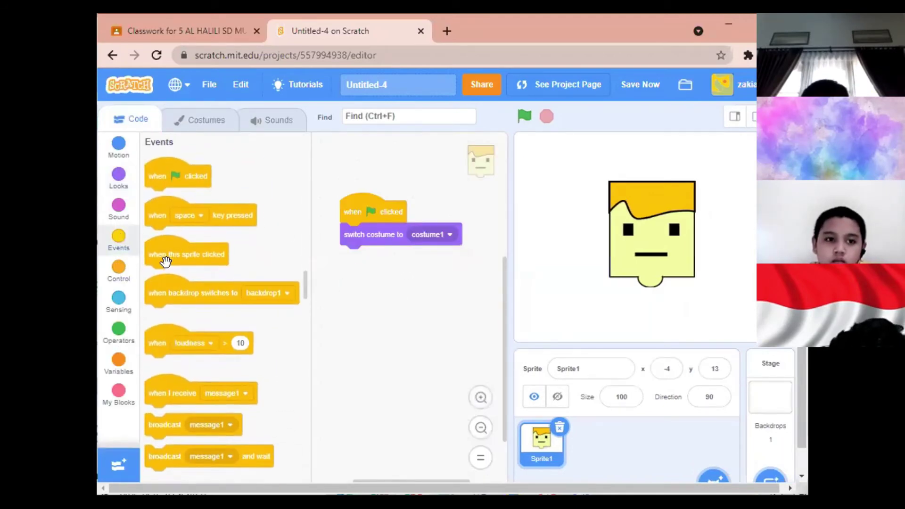
left_click(119, 281)
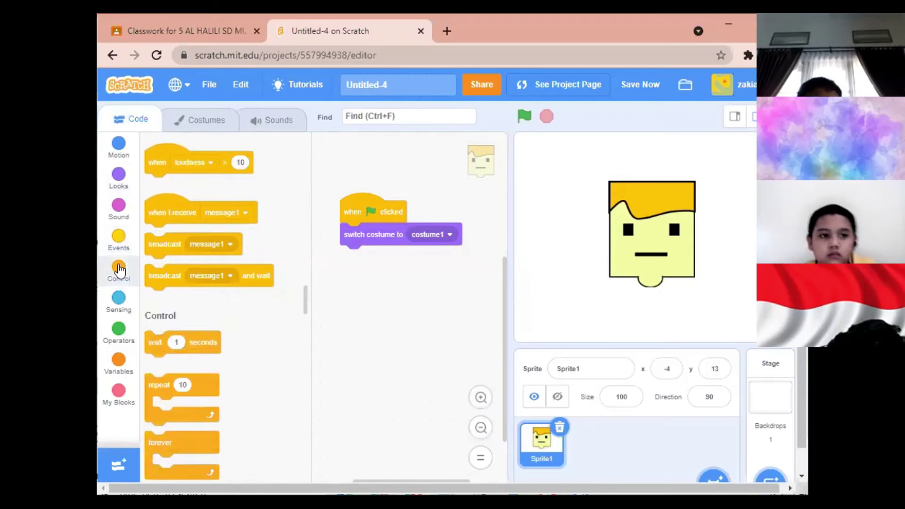
left_click_drag(159, 215, 356, 259)
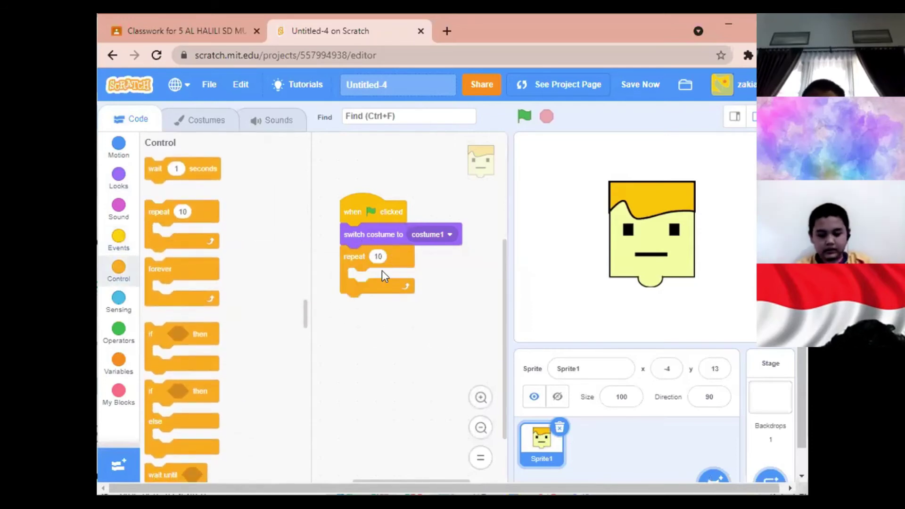
- Recheck the costume list and set the repeat loop's count to 12
left_click(207, 120)
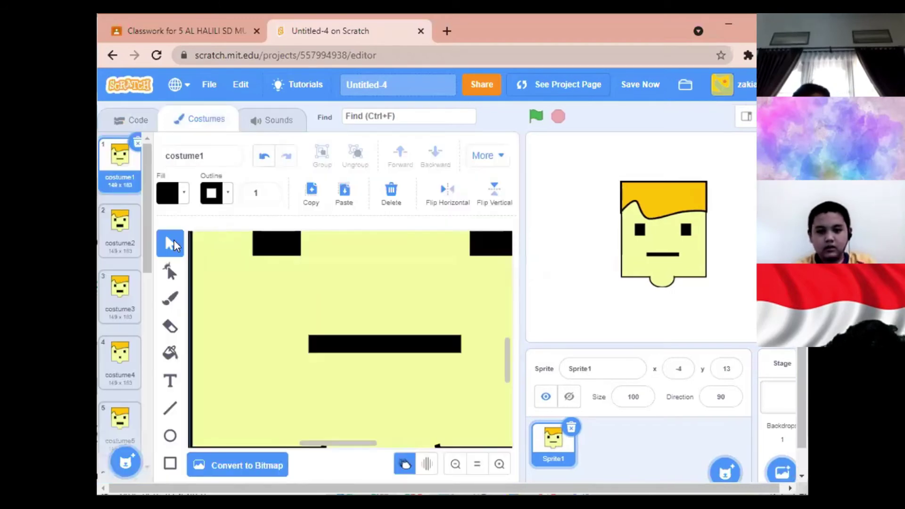
scroll(124, 283, "down", 10)
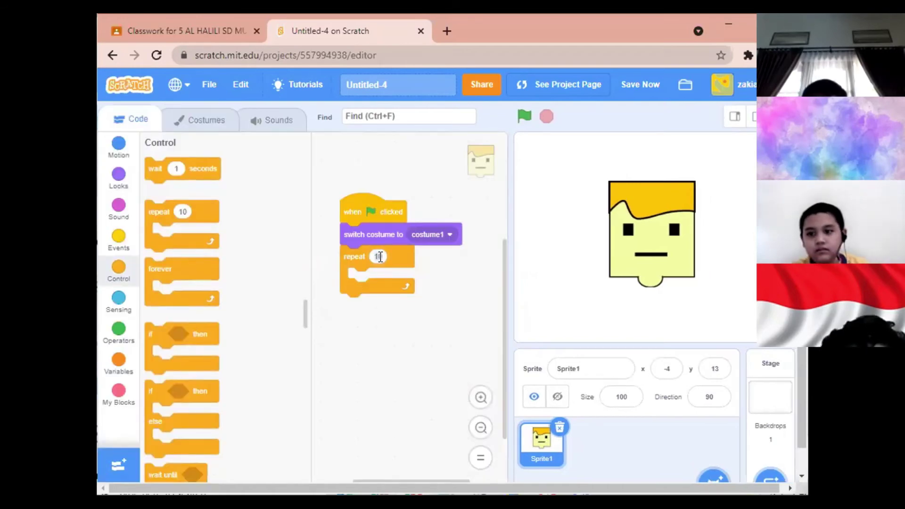
type("2")
left_click(394, 329)
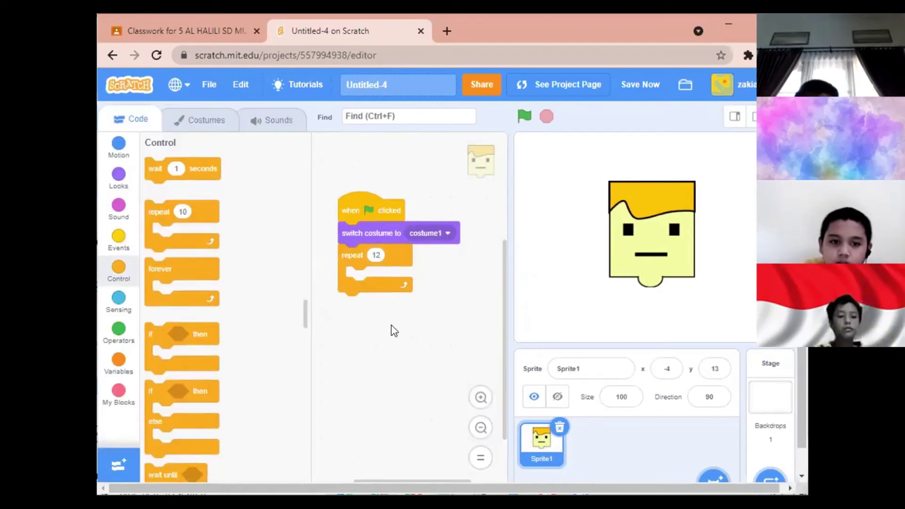
left_click_drag(385, 222, 395, 221)
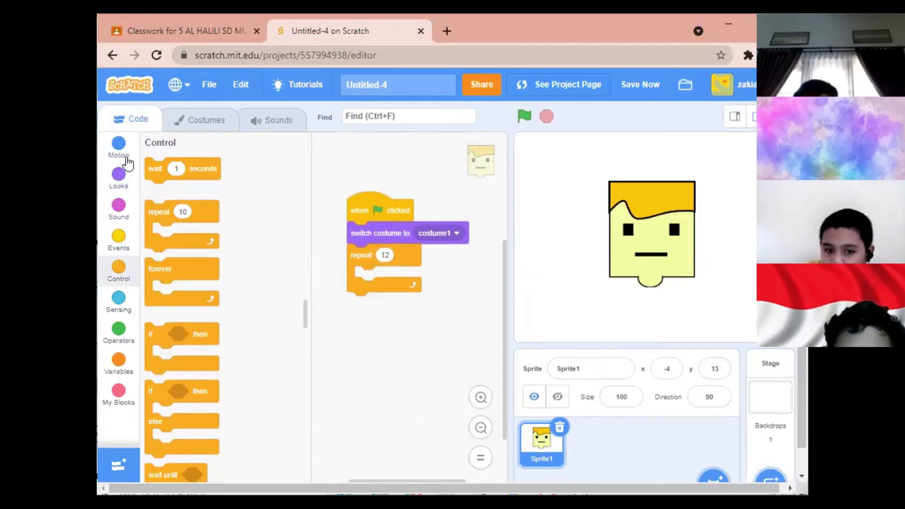
- Place a next costume block inside the repeat loop and run the script to test the animation
left_click(118, 175)
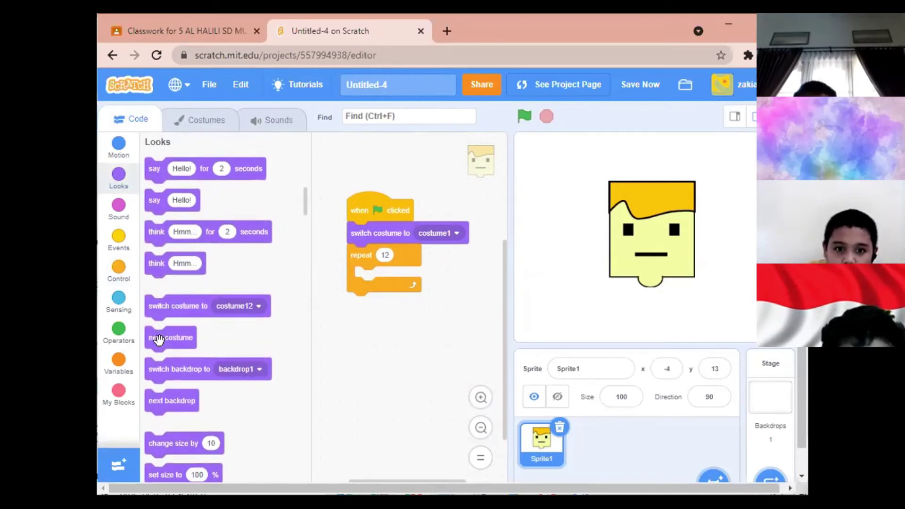
left_click_drag(302, 347, 375, 278)
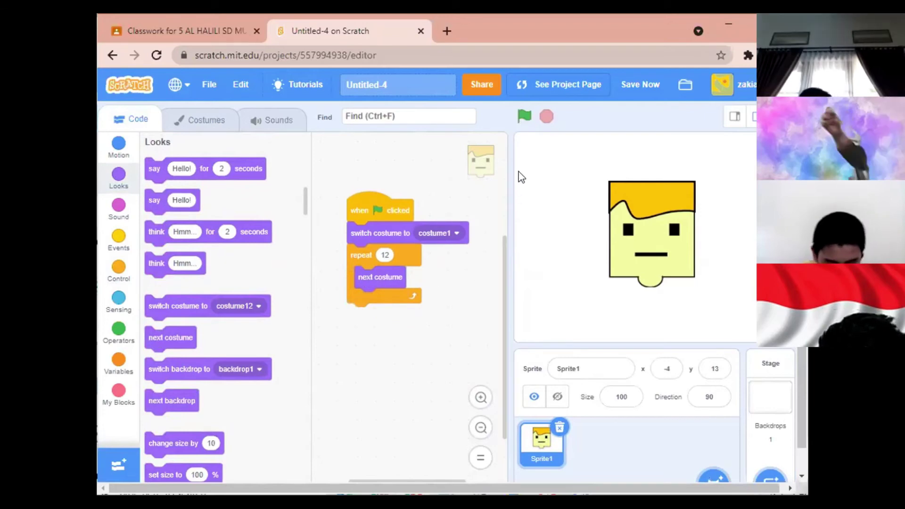
left_click(525, 117)
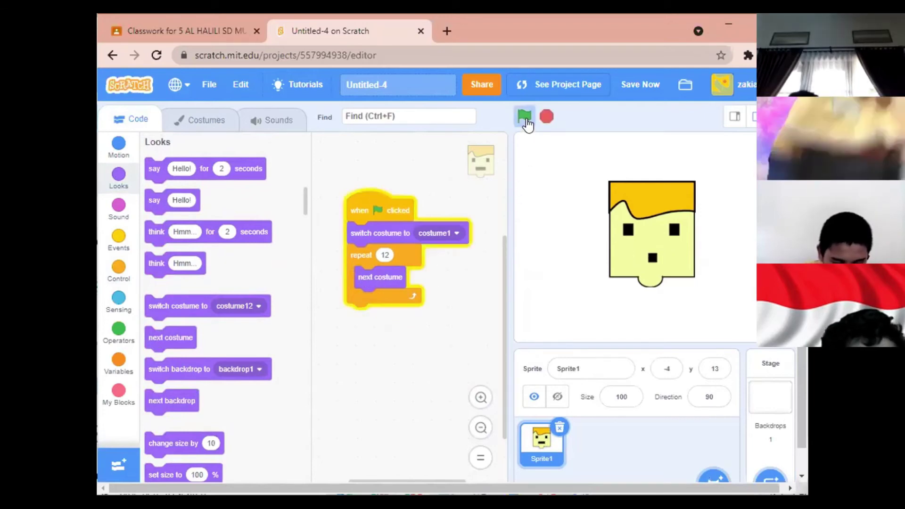
left_click(525, 118)
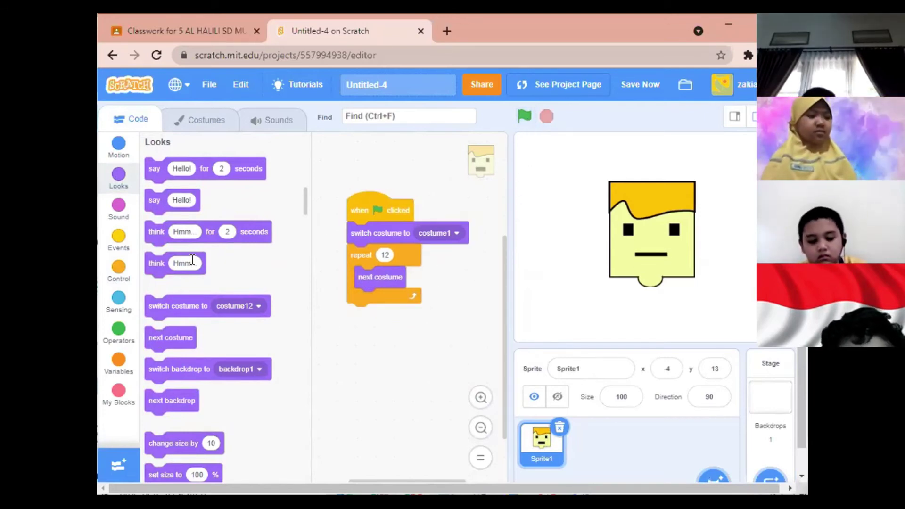
- Add a wait 1 seconds block after next costume inside the repeat loop and run the script again
left_click(120, 271)
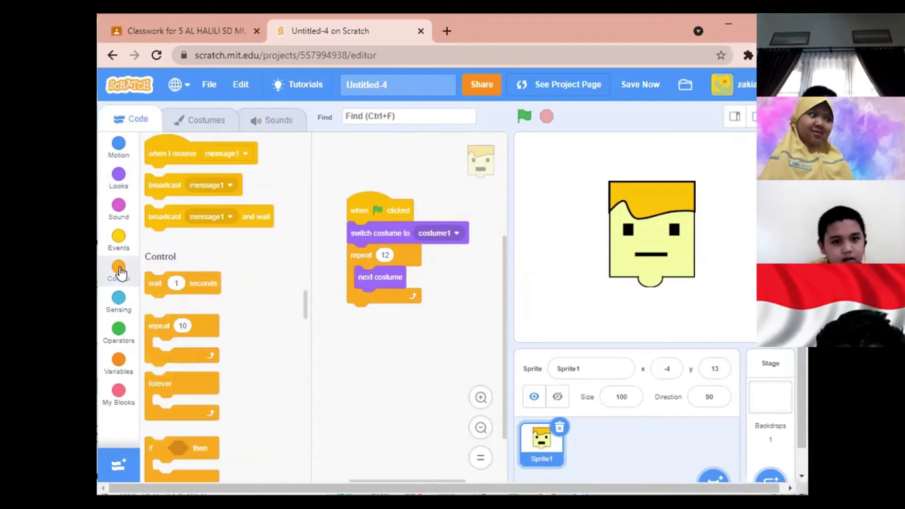
left_click_drag(159, 166, 363, 305)
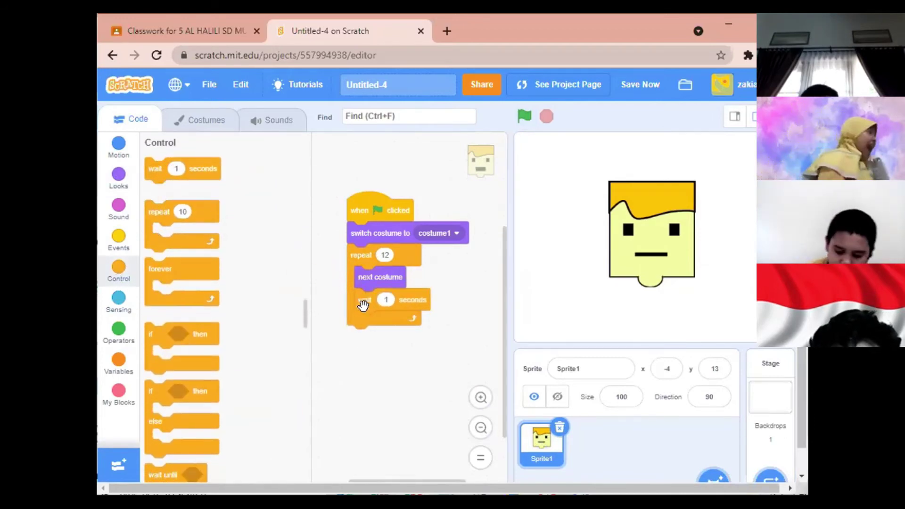
left_click(522, 118)
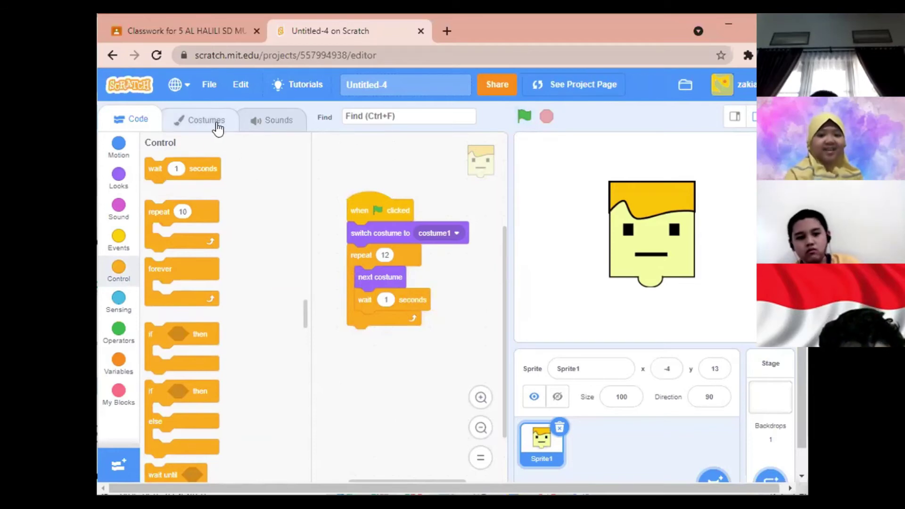
- Open the sound library for the face sprite
left_click(260, 123)
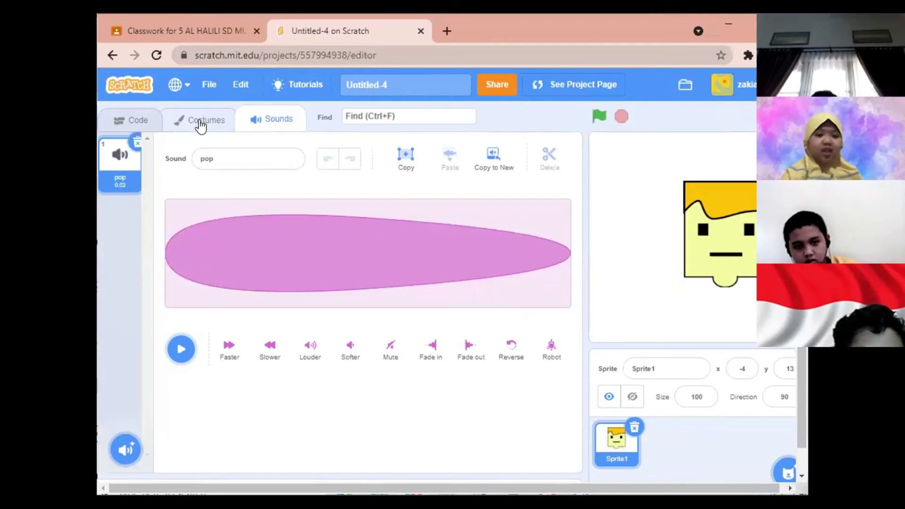
left_click(121, 450)
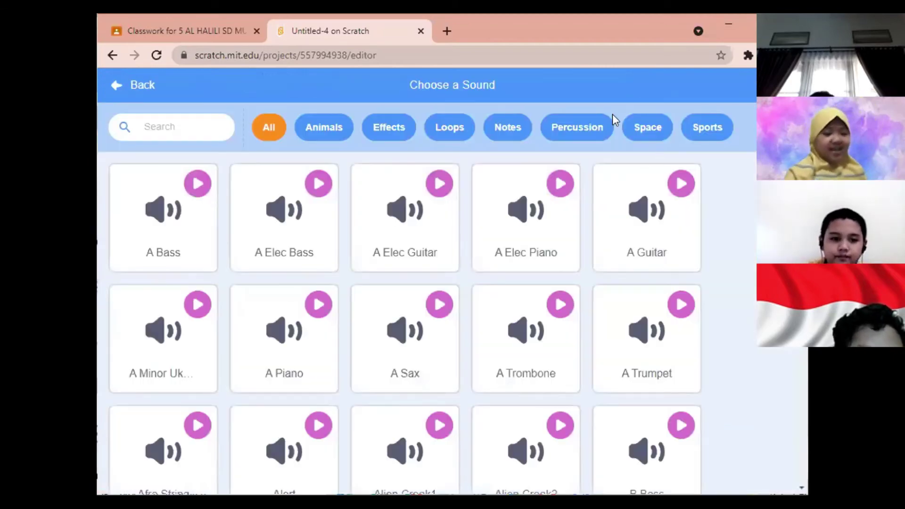